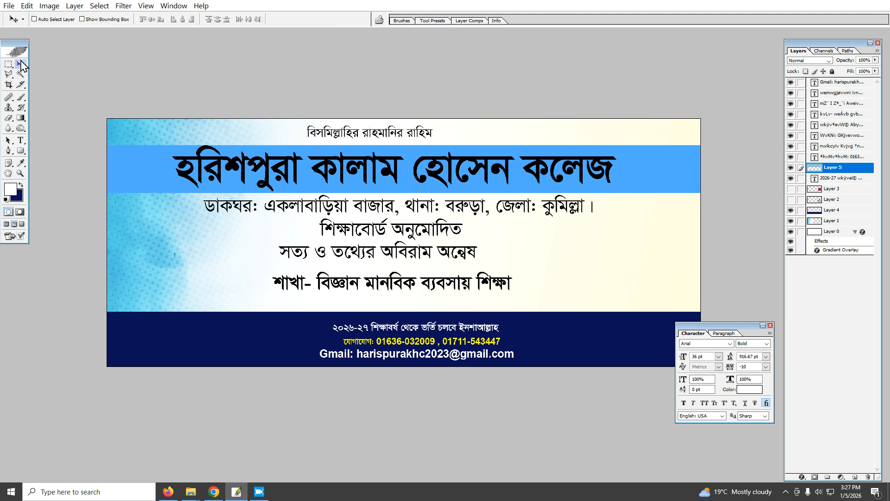
- Change the text colour of the large college name on the blue band to white (FFFFFF)
right_click(333, 165)
left_click(353, 167)
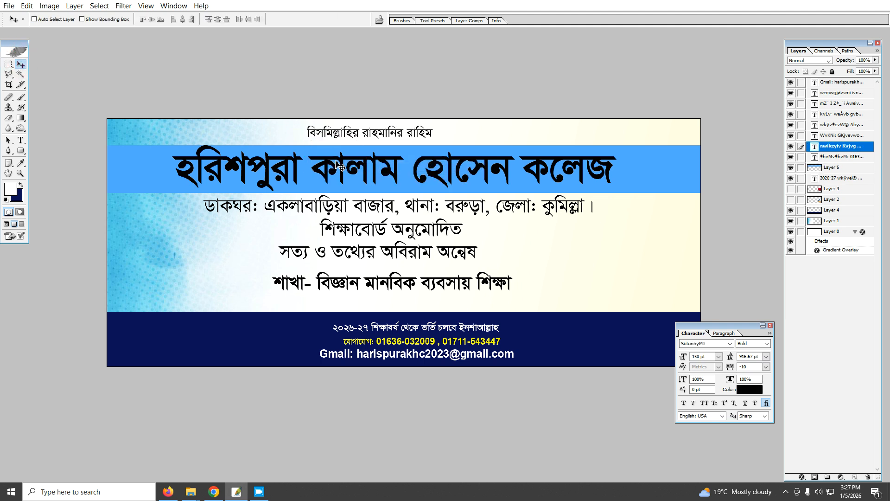
left_click(747, 388)
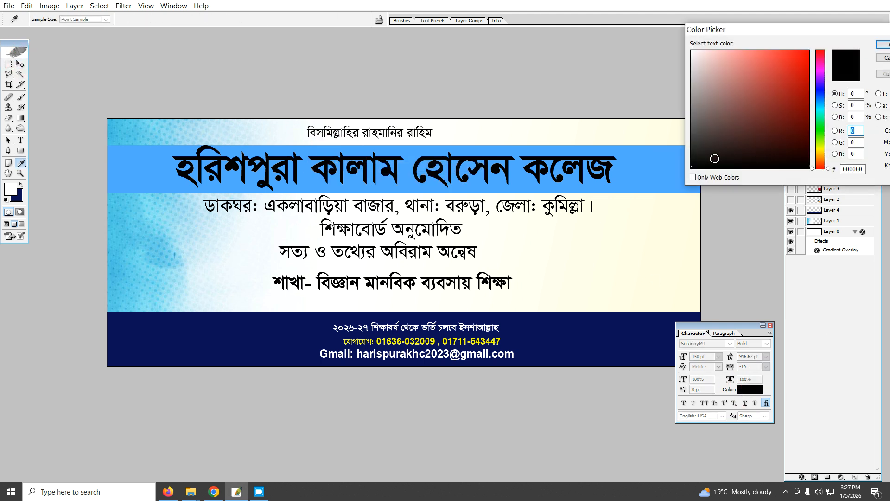
left_click(692, 51)
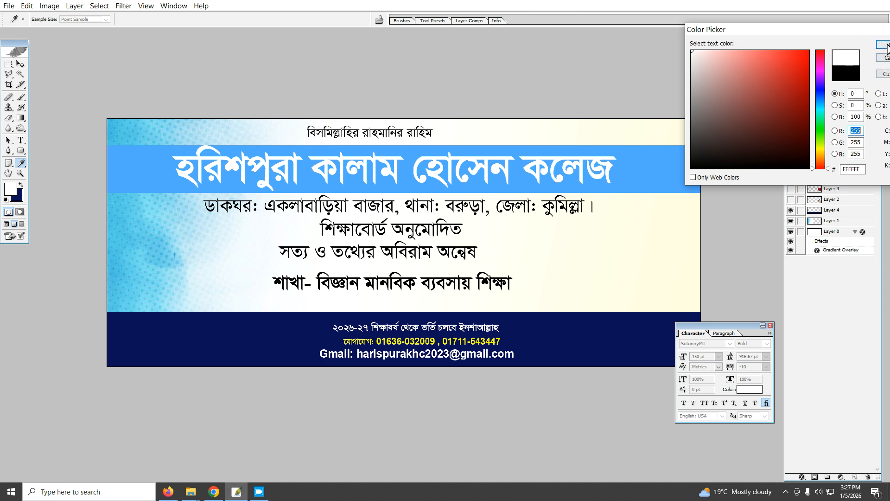
left_click(884, 45)
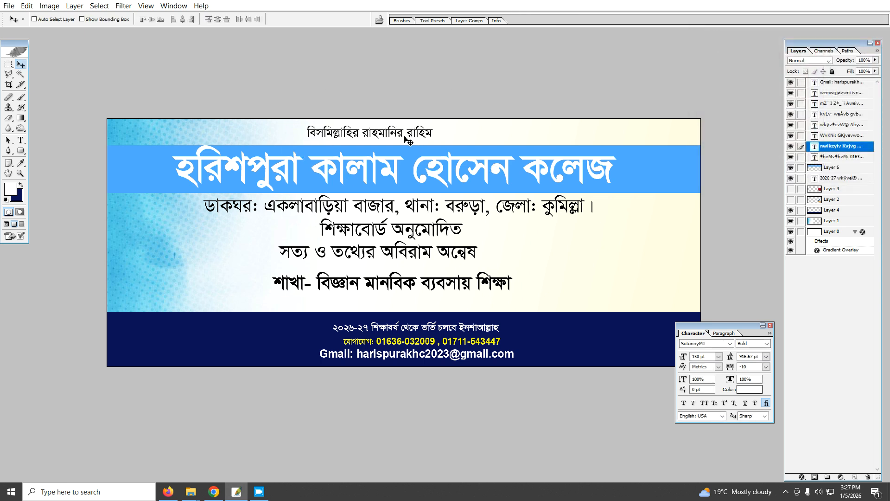
right_click(677, 172)
left_click(684, 177)
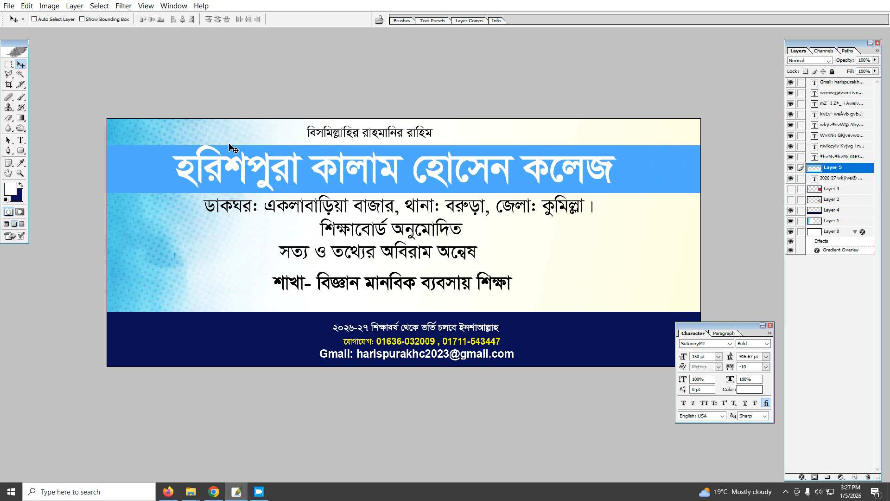
- Move the bold "শাখা- বিজ্ঞান মানবিক ব্যবসায় শিক্ষা" line slightly down, closer to the navy footer band
right_click(439, 282)
left_click(446, 290)
left_click_drag(441, 281, 442, 293)
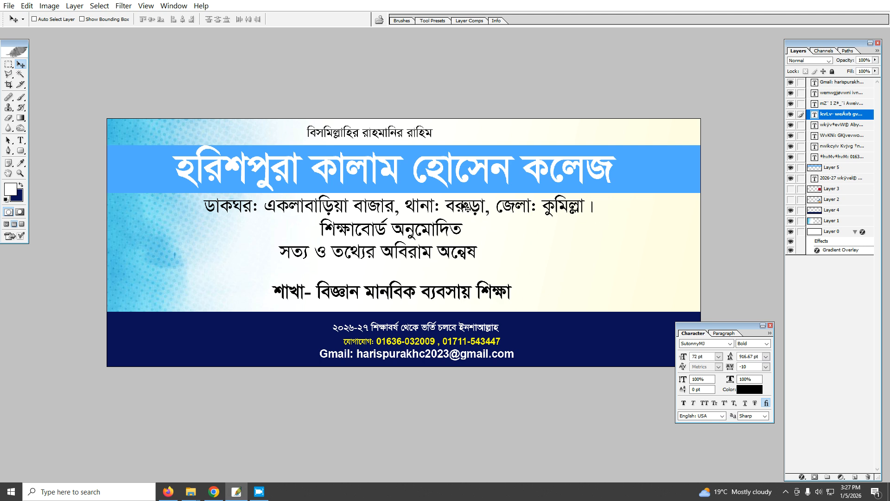
- Reduce the address line below the blue band to 60 pt and reposition it centred under the college name
right_click(522, 209)
left_click(538, 215)
right_click(520, 207)
left_click(538, 214)
right_click(524, 208)
left_click(534, 212)
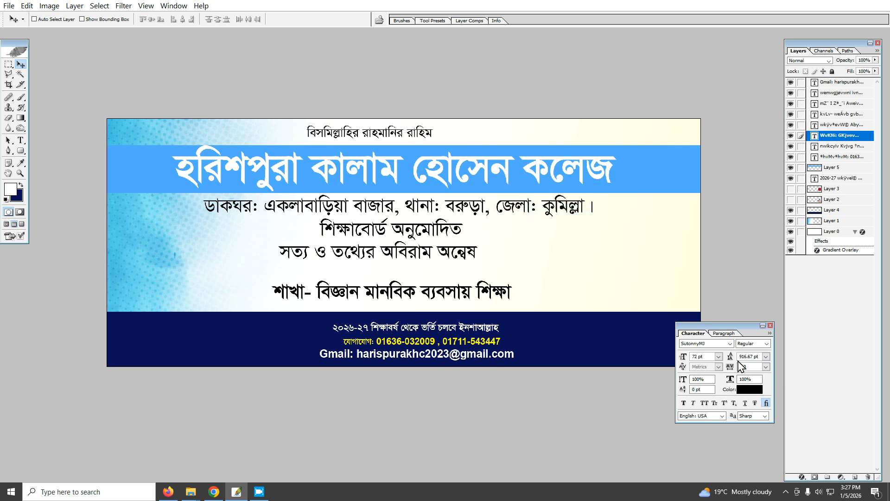
left_click(718, 356)
left_click(707, 349)
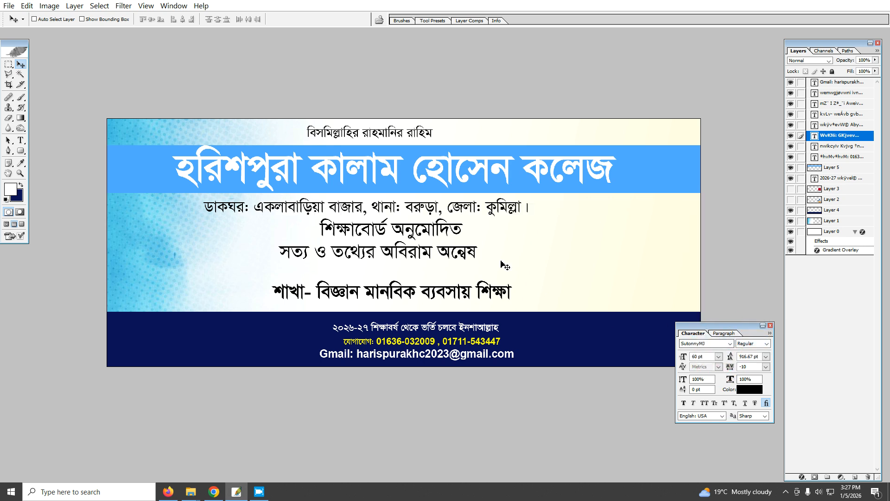
left_click_drag(456, 214, 492, 207)
- Show the hidden red rounded square of Layer 3 and make it the active layer
key("ctrl+space")
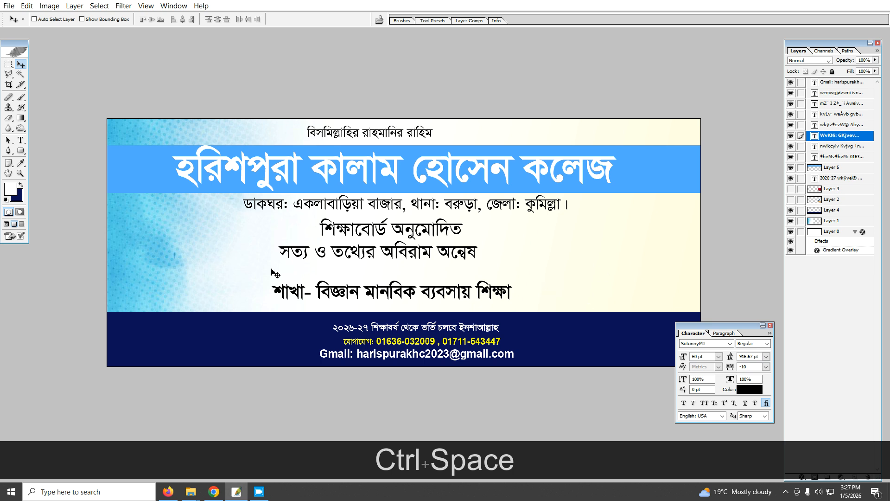
left_click(790, 189)
right_click(624, 253)
left_click(633, 255)
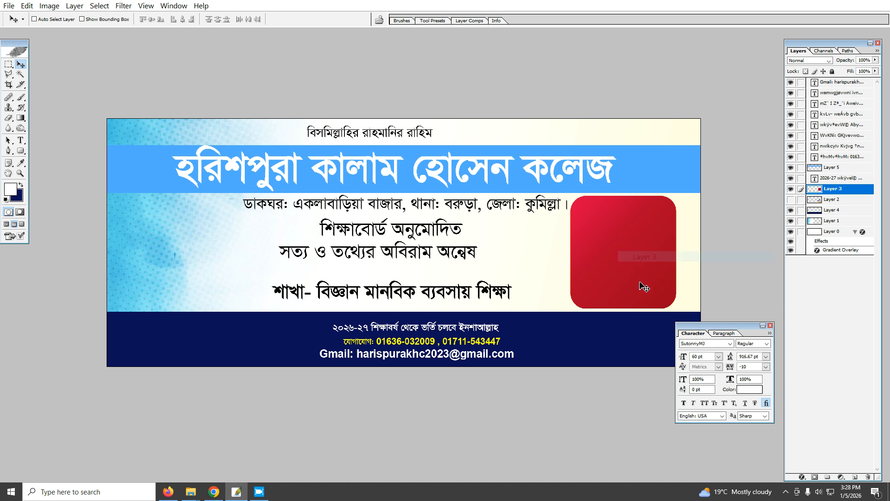
key("space")
left_click_drag(548, 282, 401, 249)
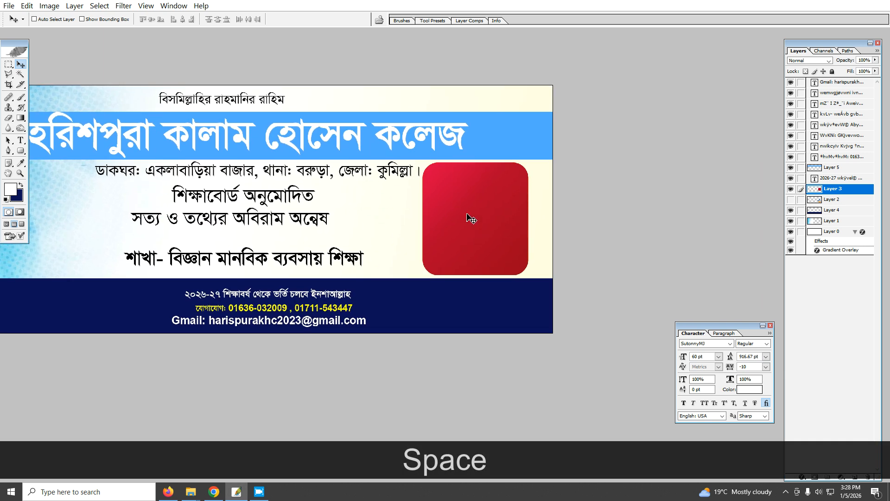
- Move the red square into the banner's lower-right corner, enlarging it to about 152% and rotating it about 18°
right_click(445, 211)
left_click(465, 219)
left_click_drag(460, 209, 483, 287)
key("ctrl+t")
left_click_drag(558, 358, 581, 387)
left_click_drag(527, 312, 518, 304)
left_click_drag(610, 159, 639, 204)
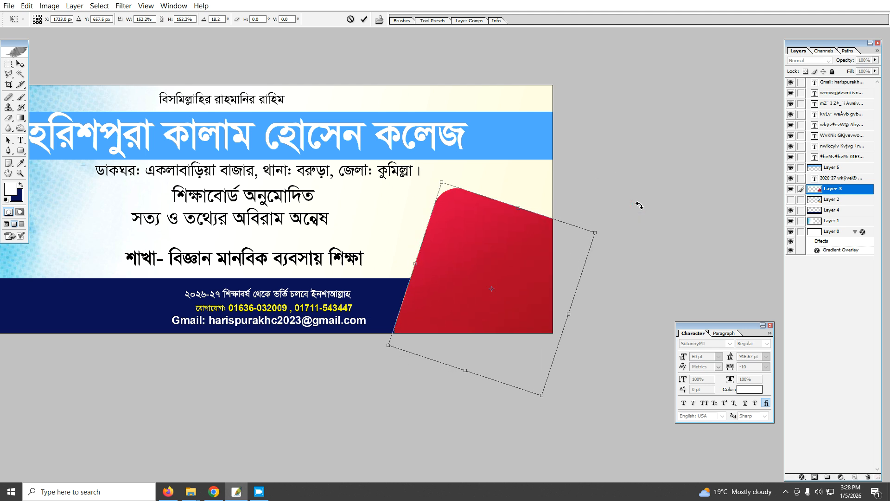
key("Return")
- Duplicate the red square slightly offset and rotate the copy about -25.4° in the lower-right corner
left_click_drag(512, 279, 487, 292)
key("ctrl+t")
left_click_drag(581, 164, 508, 130)
left_click_drag(496, 259, 506, 243)
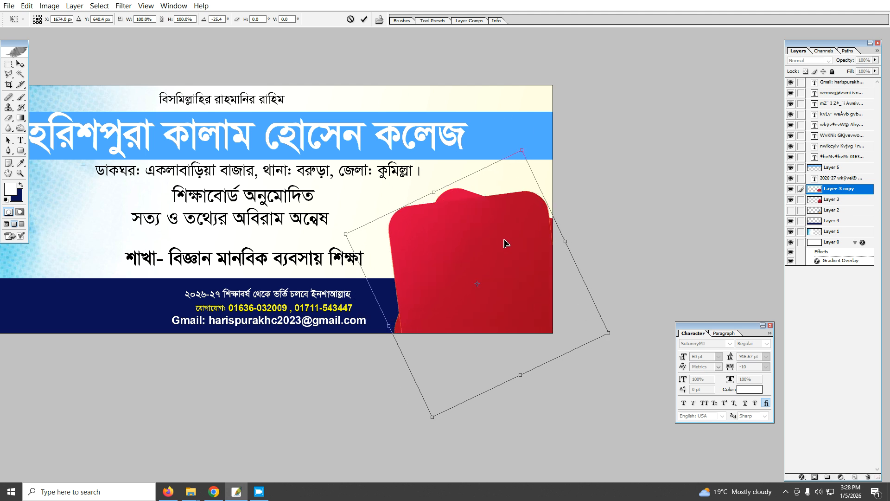
key("Return")
- Send the duplicated red square one level back, behind the original
key("ctrl+space")
left_click(473, 260)
left_click_drag(486, 261, 477, 269)
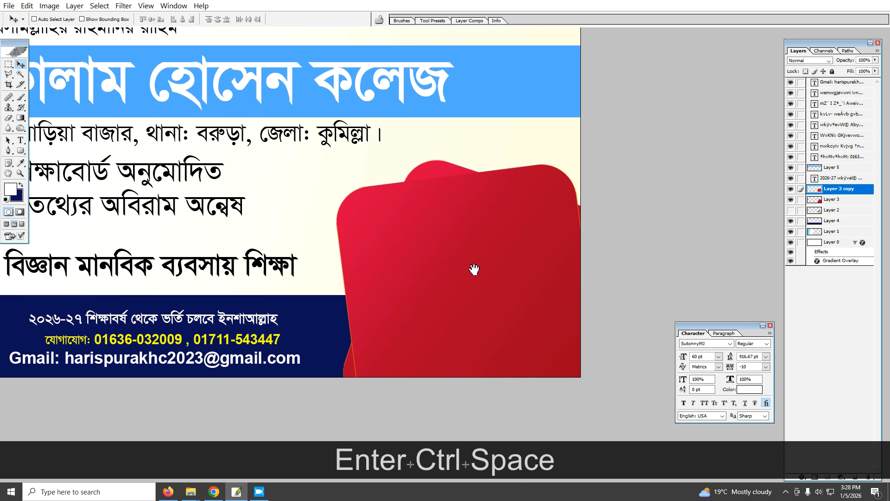
key("ctrl")
key("ctrl+bracketleft")
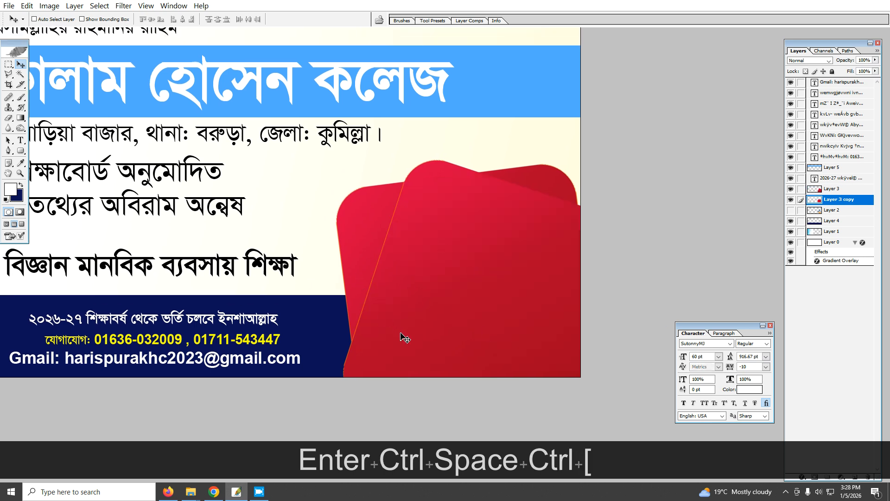
- Link the two red square layers and enlarge them together proportionally from their centre
right_click(455, 224)
left_click(463, 230)
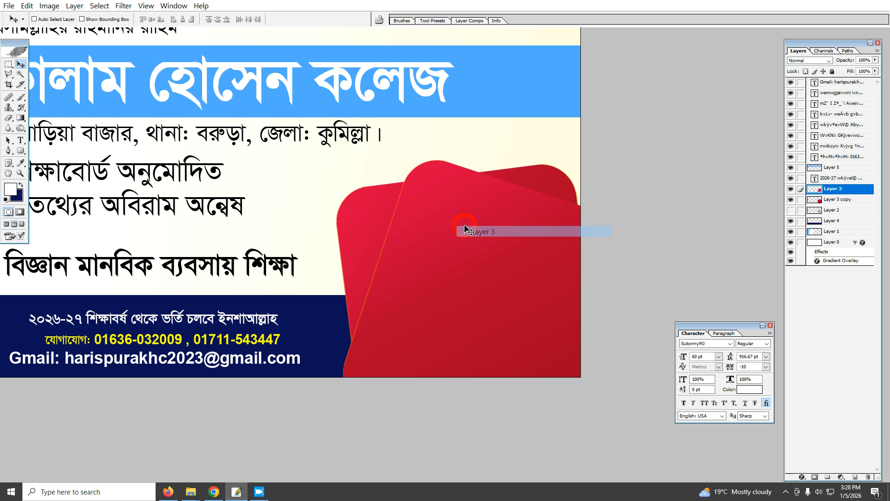
left_click(800, 200)
key("ctrl")
key("ctrl+t")
key("shift+alt")
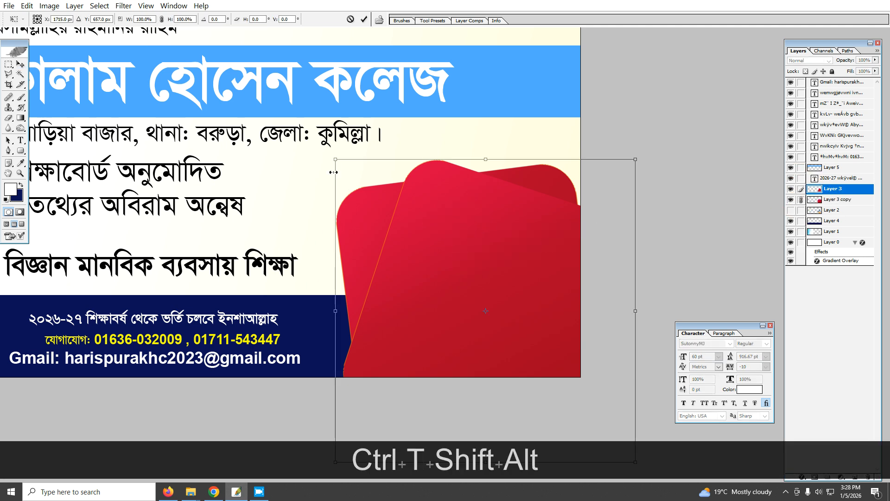
left_click_drag(338, 157, 318, 149)
key("Return")
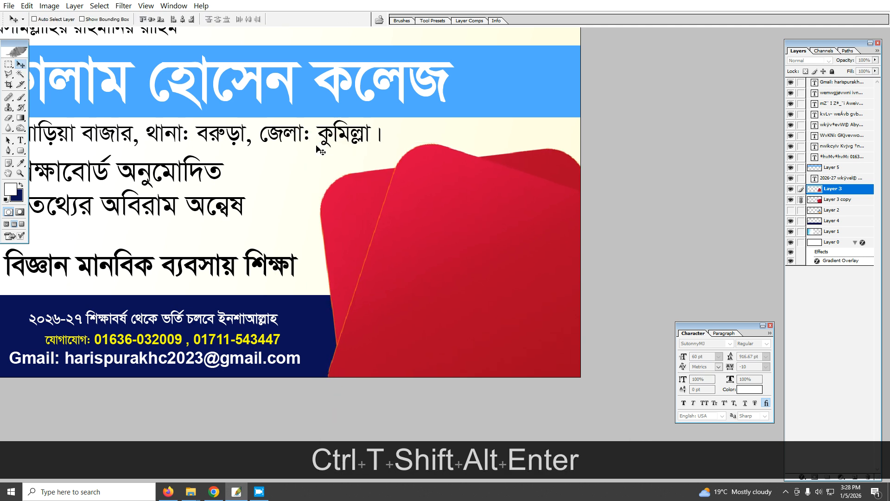
- Nudge the linked red squares left, unlink them, and shift the rear copy slightly down and right
right_click(354, 204)
left_click(354, 209)
left_click_drag(353, 209, 349, 209)
left_click(800, 188)
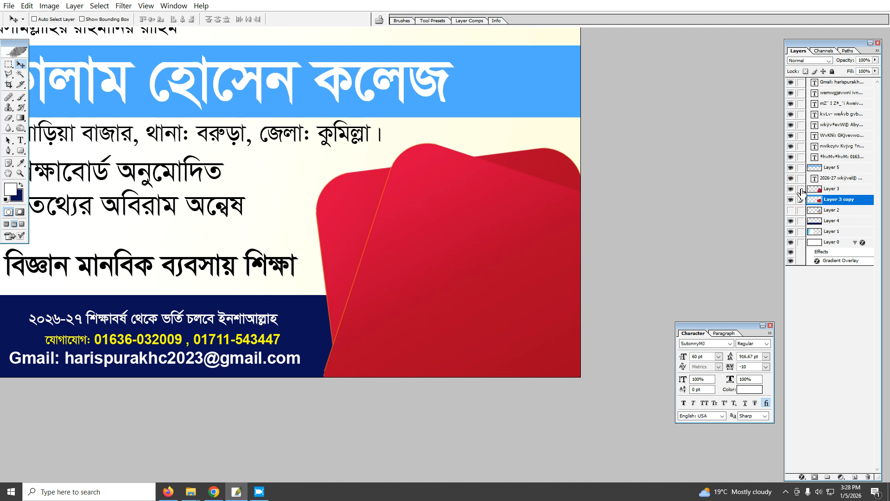
right_click(334, 225)
left_click(351, 232)
left_click_drag(339, 217, 355, 229)
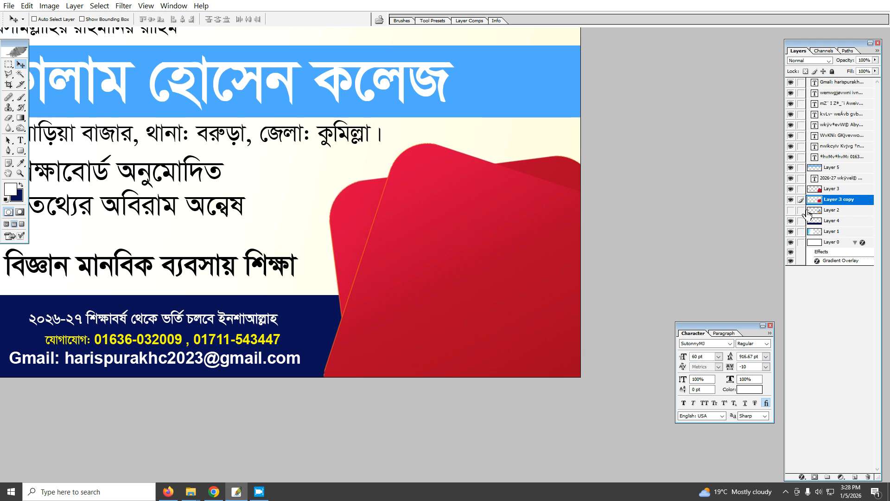
- Show the hidden "ভর্তি চলছে" lettering of Layer 2 and bring it in front of both red squares
left_click(791, 212)
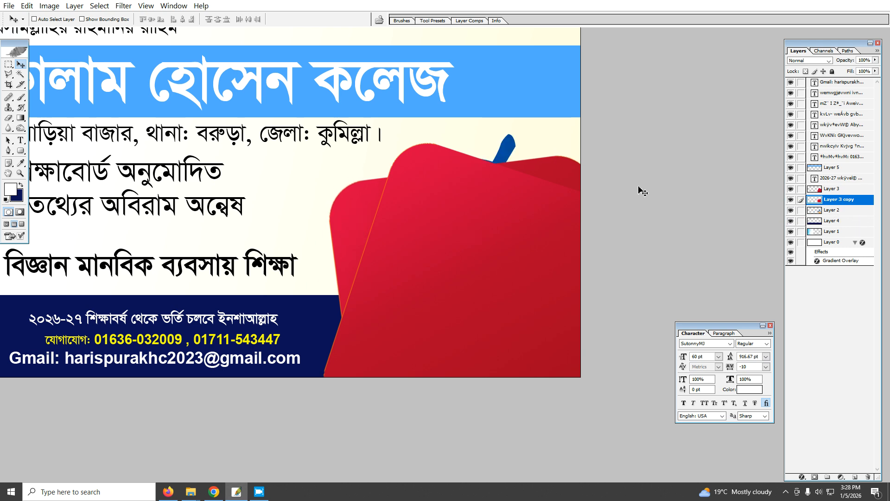
right_click(506, 146)
left_click(512, 150)
left_click_drag(514, 152, 518, 144)
key("ctrl+bracketright")
key("ctrl+bracketright")
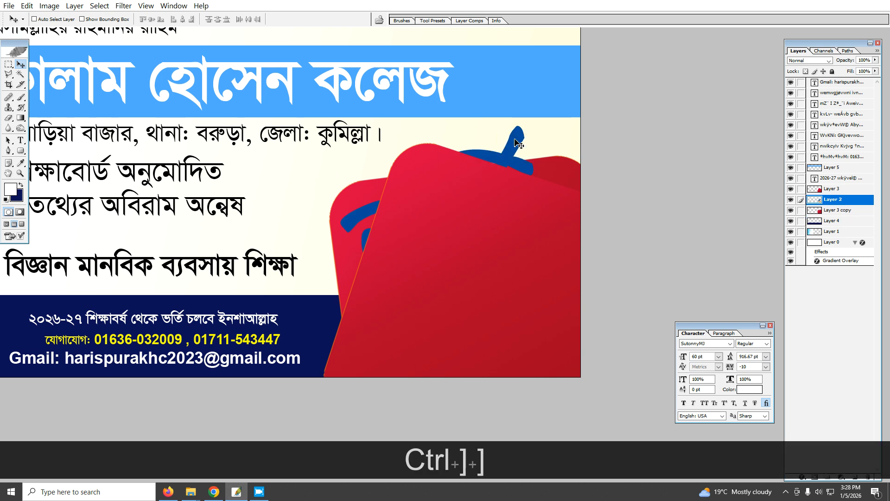
key("ctrl")
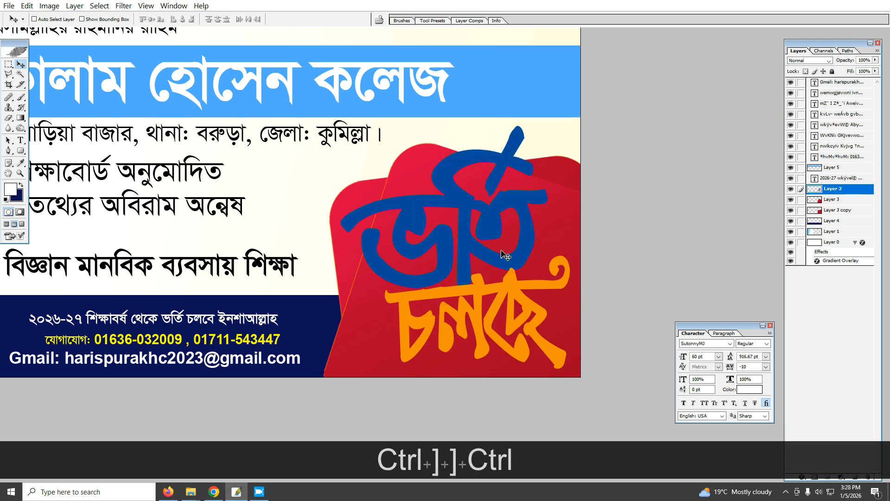
- Scale the "ভর্তি চলছে" lettering to about 71% and place it in the middle of the red shape
key("ctrl+t")
key("alt+shift")
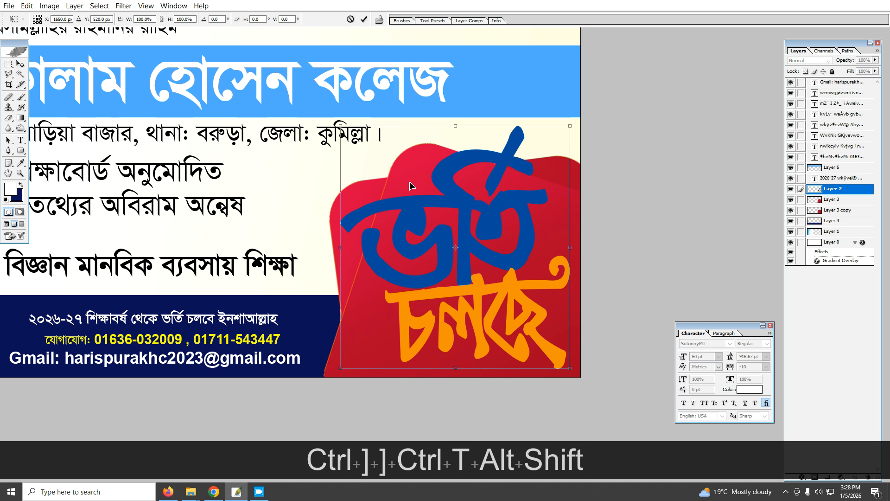
left_click_drag(339, 125, 388, 165)
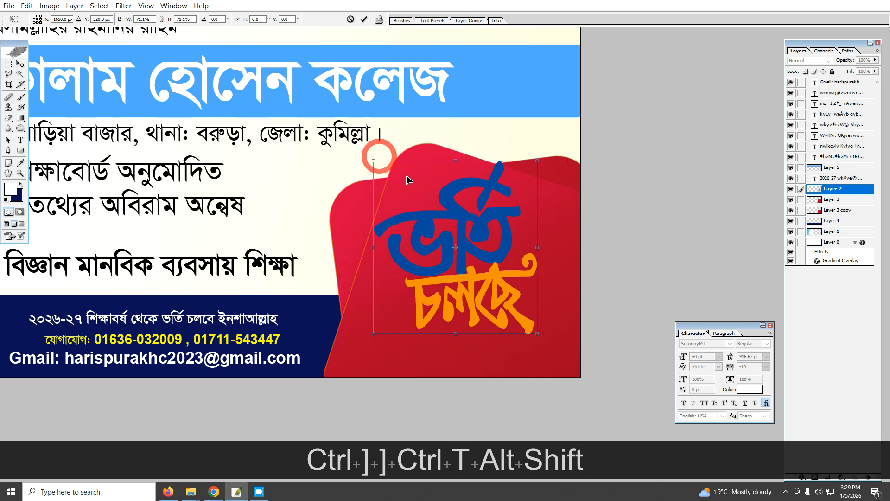
left_click_drag(487, 215, 482, 231)
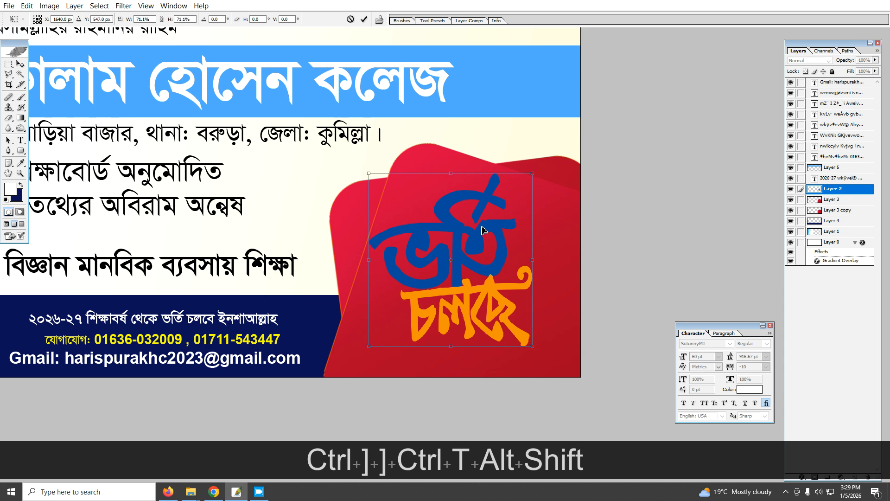
key("Return")
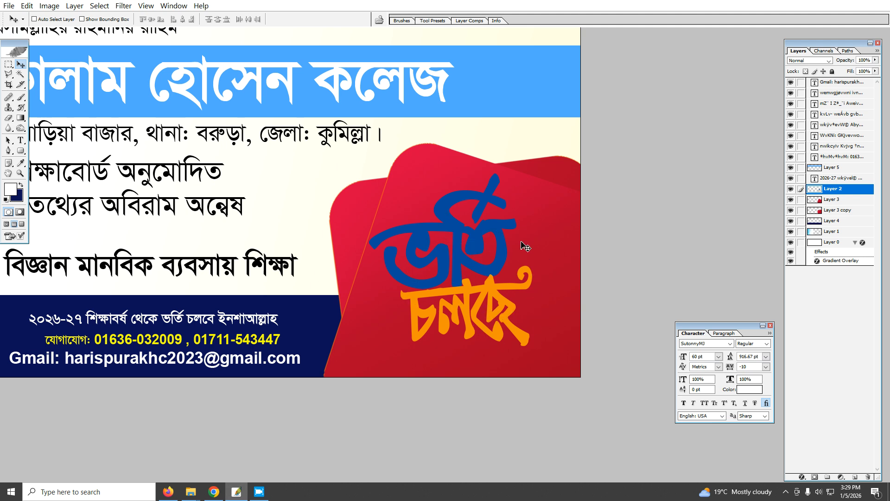
- Add a gradient overlay to the "ভর্তি চলছে" lettering using the white-to-yellow preset
right_click(851, 189)
left_click(815, 207)
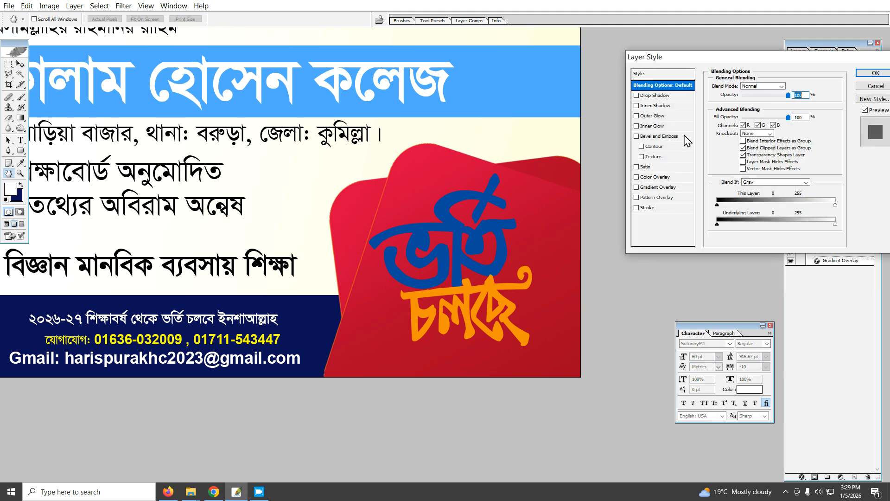
left_click(651, 188)
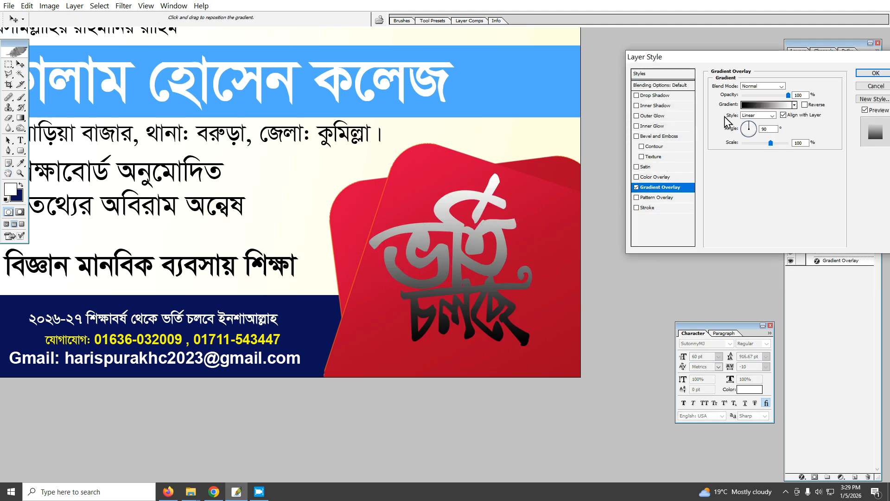
left_click(795, 105)
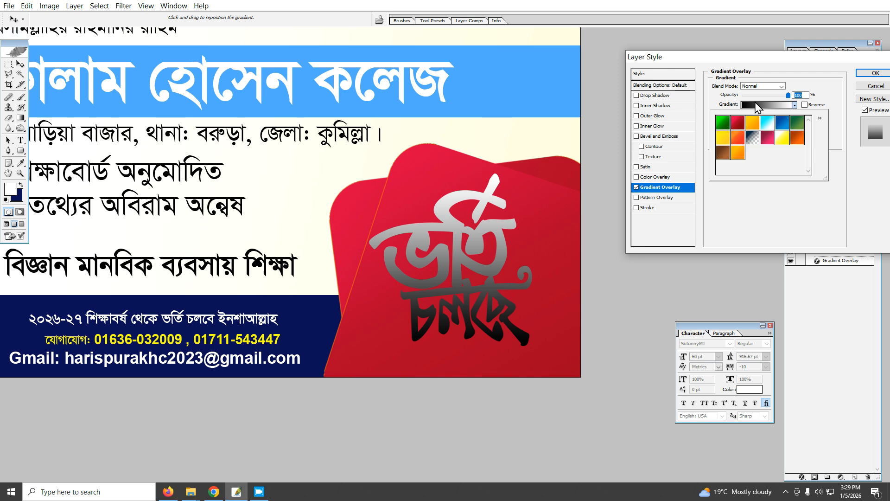
left_click(782, 139)
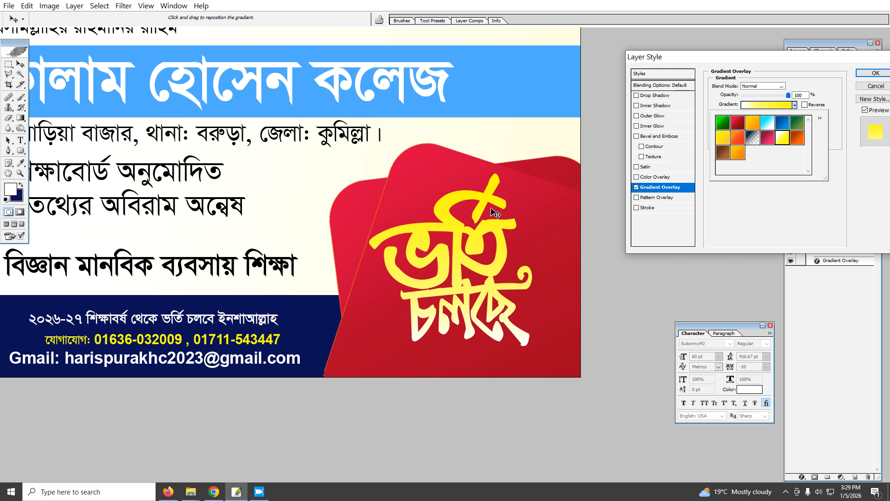
left_click(876, 72)
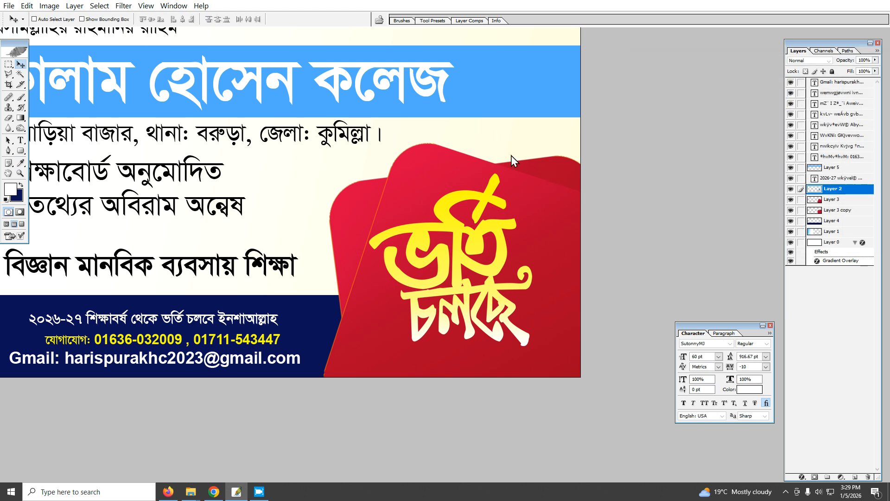
key("ctrl+alt+space")
left_click(338, 252)
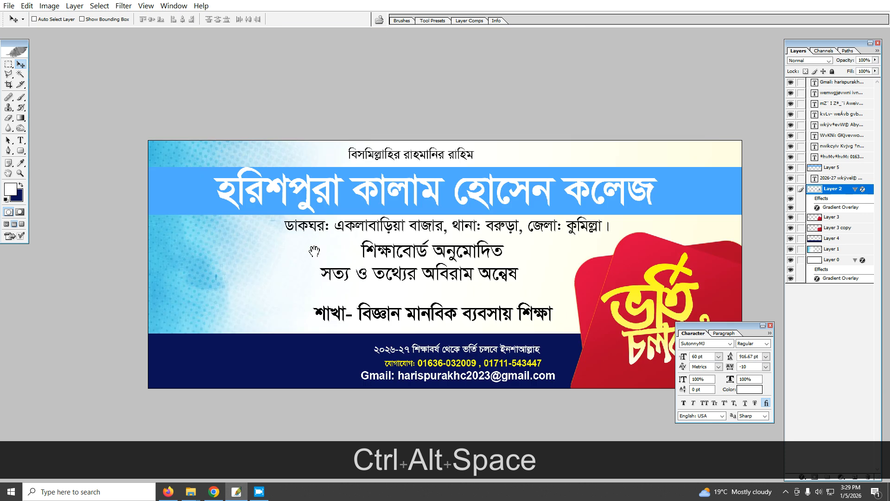
left_click(494, 218, "ctrl")
left_click_drag(407, 219, 504, 233)
left_click(525, 227, "ctrl+alt")
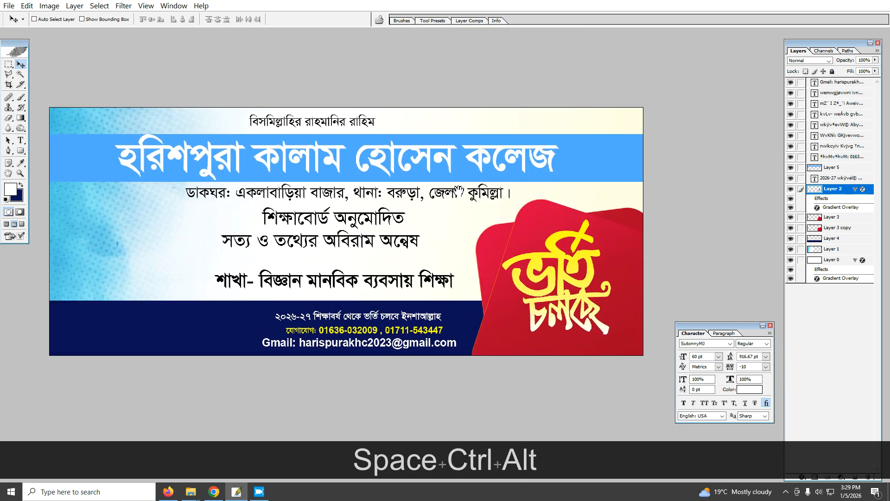
key("ctrl+space")
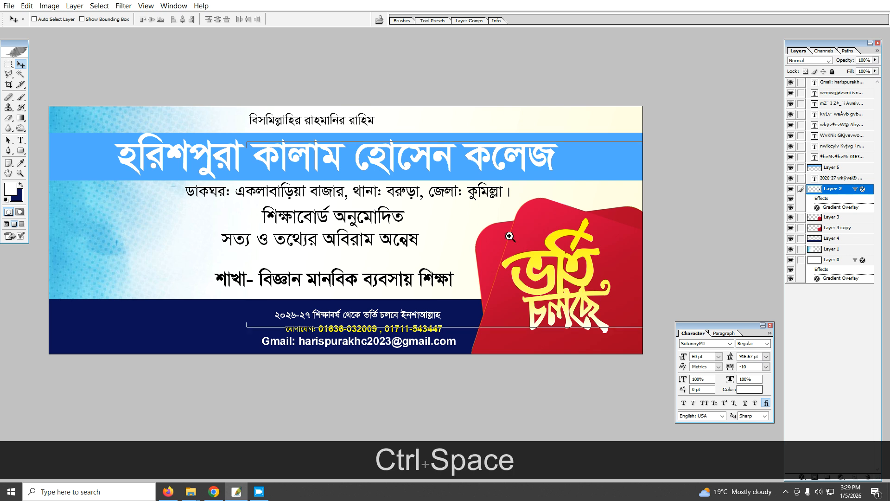
- Move the "শাখা- বিজ্ঞান মানবিক ব্যবসায় শিক্ষা" text line to the left, keeping it just above the navy band
left_click(511, 239, "ctrl")
left_click(403, 247, "ctrl")
left_click(492, 219, "ctrl+alt")
left_click(413, 263, "ctrl")
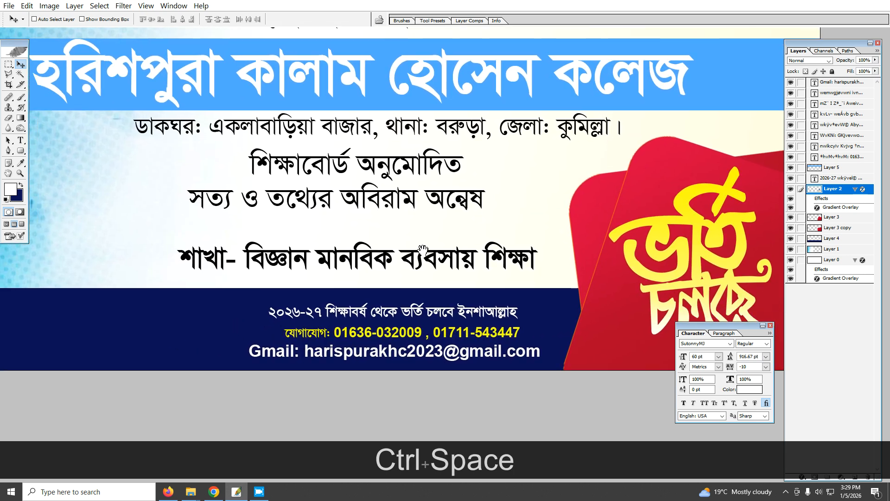
right_click(412, 254)
left_click(415, 257)
left_click_drag(413, 254, 344, 252)
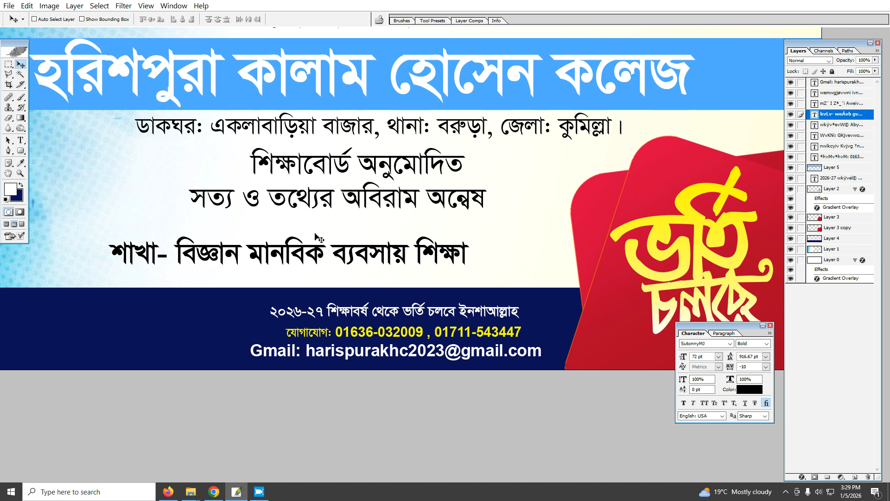
- Widen the gaps after "শাখা-", "বিজ্ঞান" and "মানবিক" in the branch line by inserting extra spaces
left_click(21, 140)
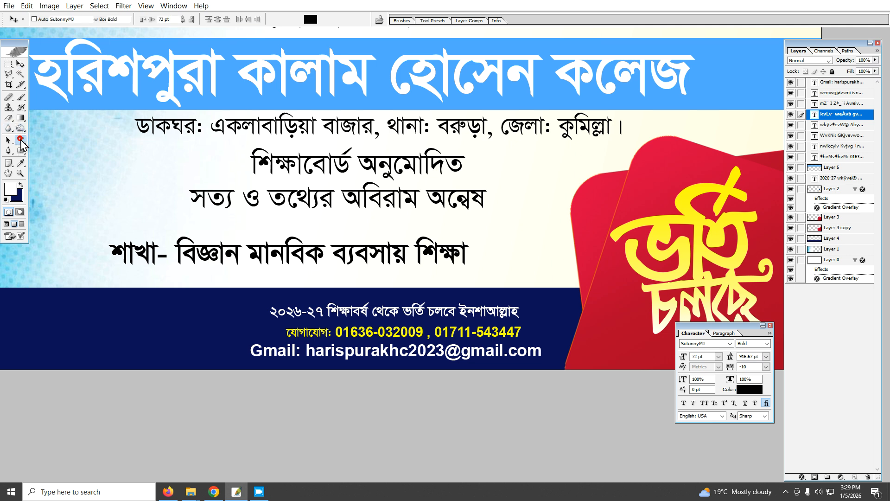
left_click(175, 254)
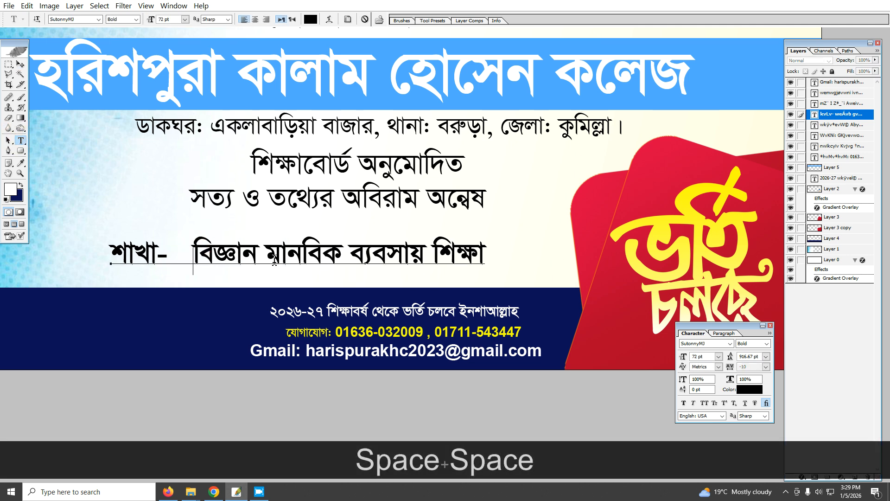
left_click(362, 251)
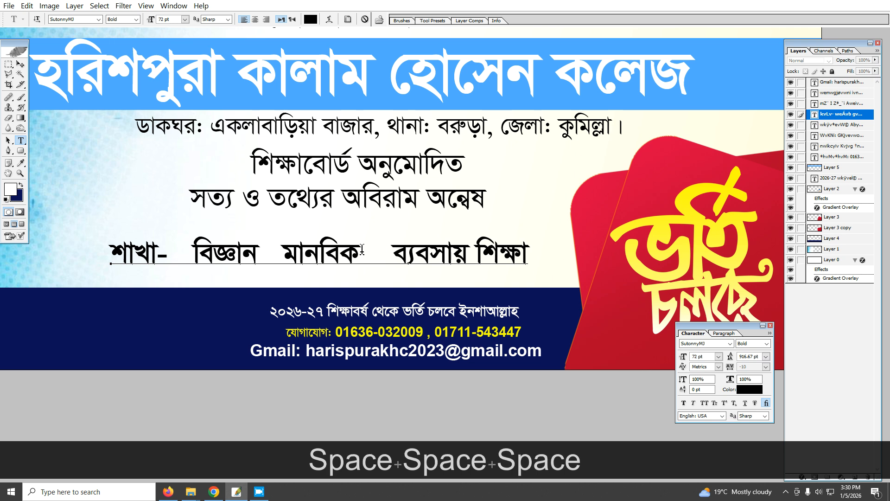
key("Return")
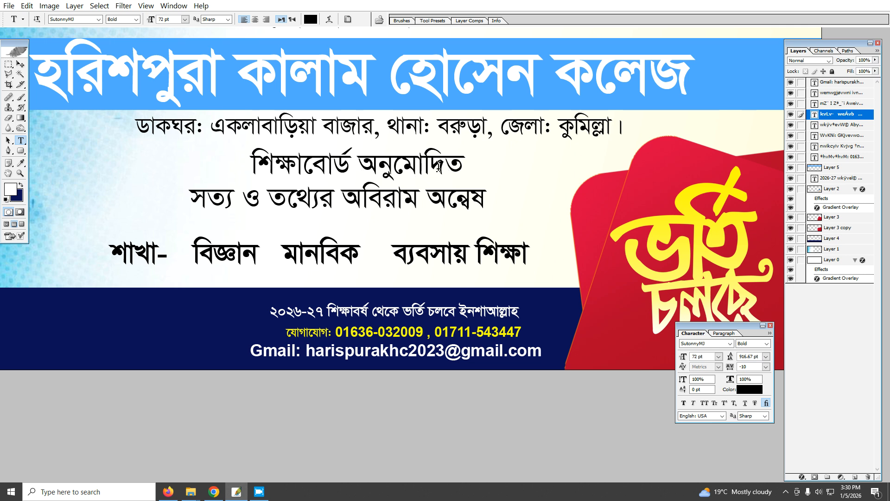
- Select a rectangle around the two middle text lines and stroke it on a new layer, 10 px wide, centered, in orange FF9600
left_click(8, 64)
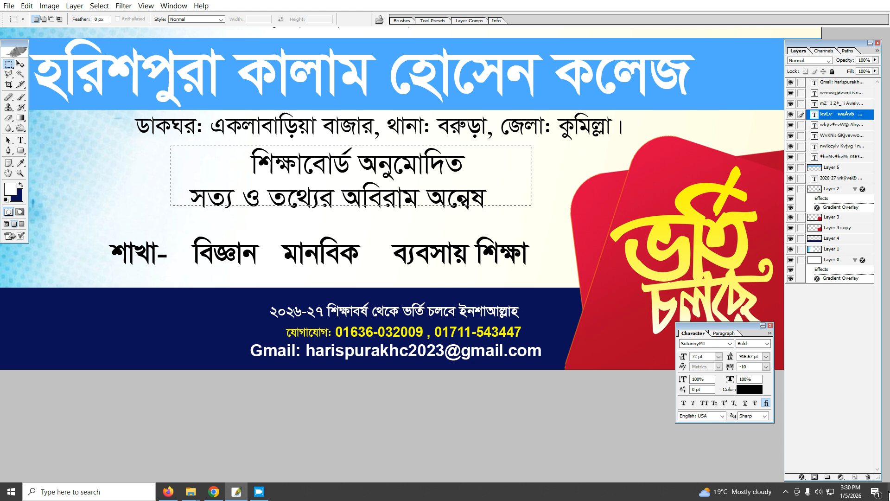
left_click(856, 478)
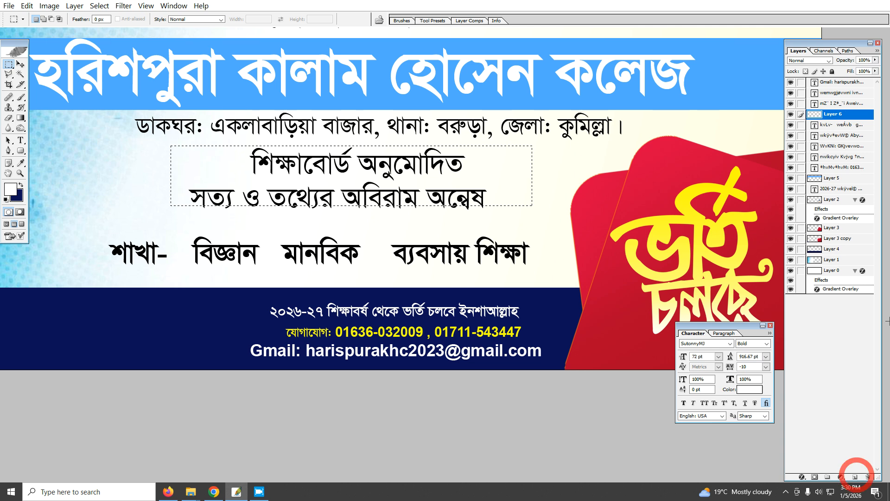
right_click(506, 169)
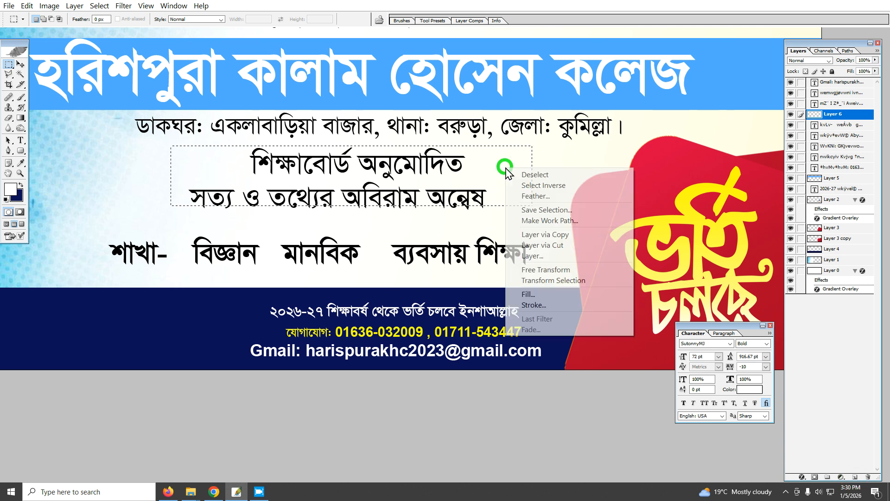
left_click(534, 305)
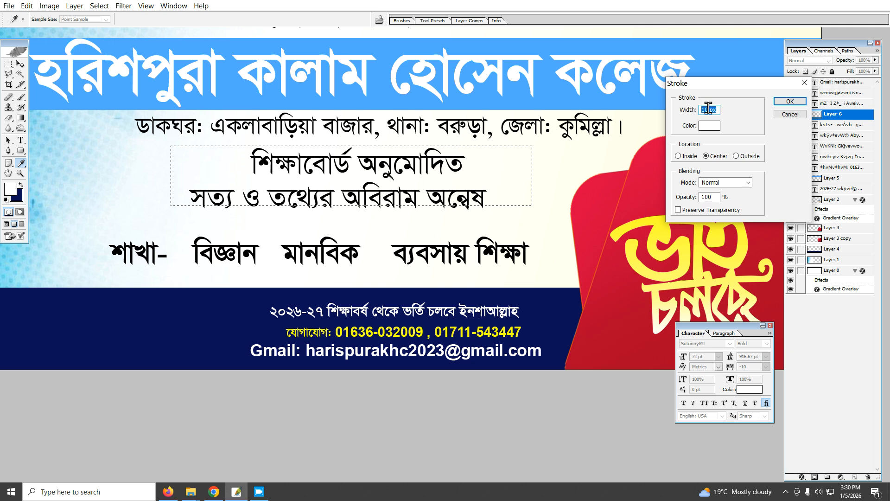
left_click(710, 126)
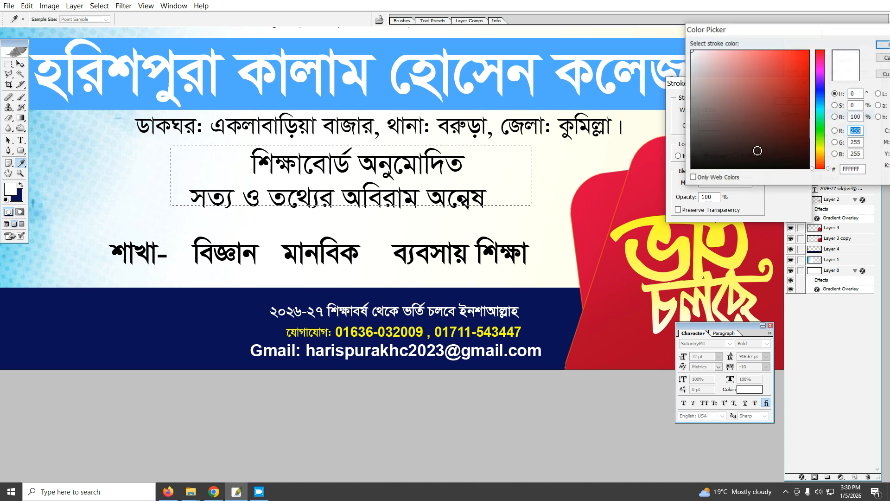
left_click(823, 153)
left_click(809, 51)
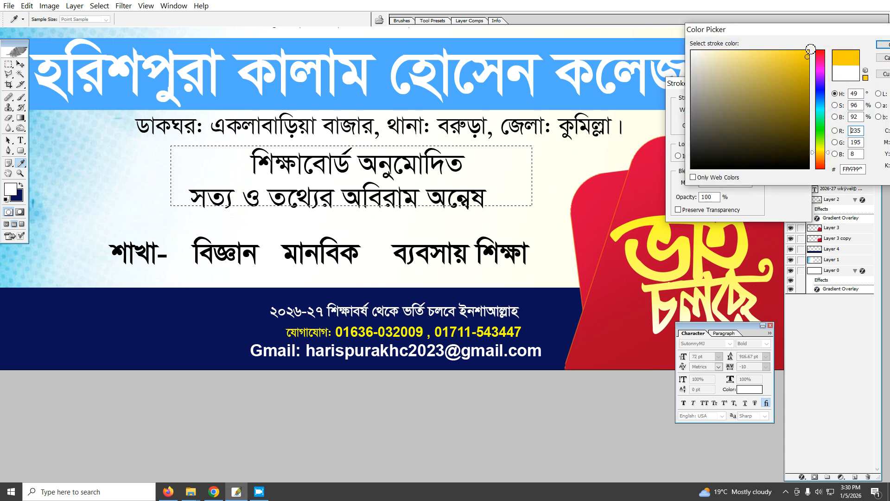
left_click(822, 157)
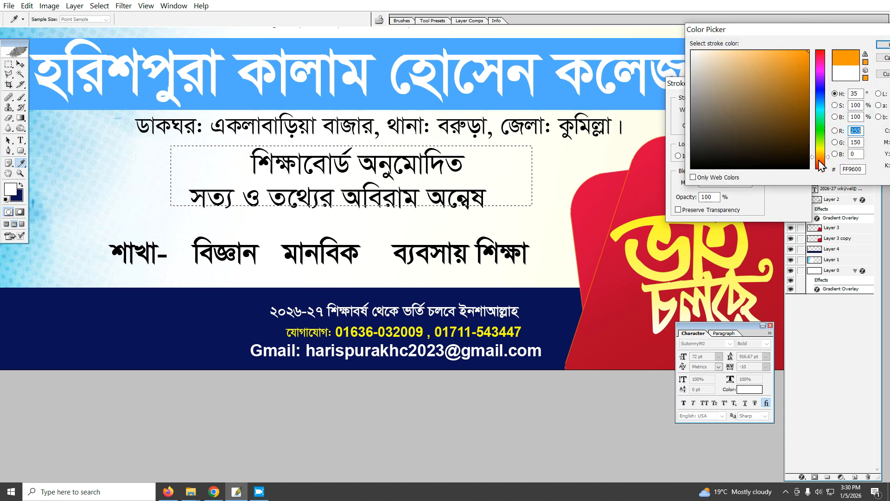
left_click(882, 45)
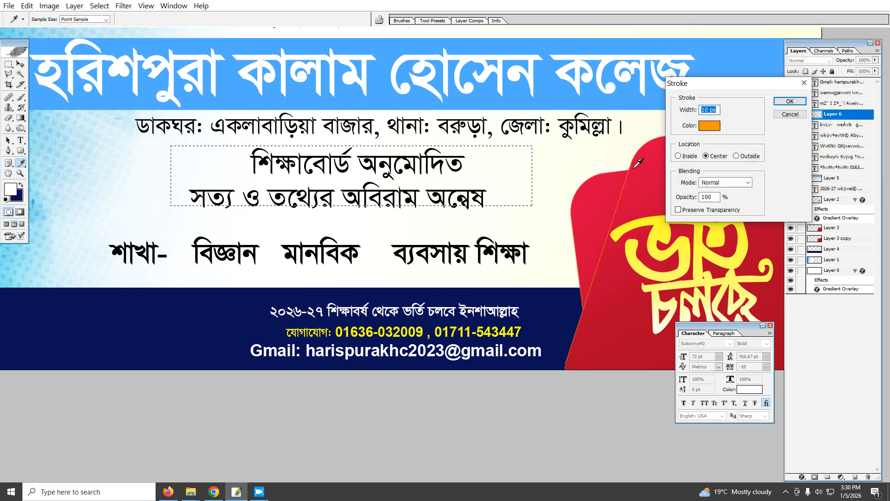
left_click(788, 102)
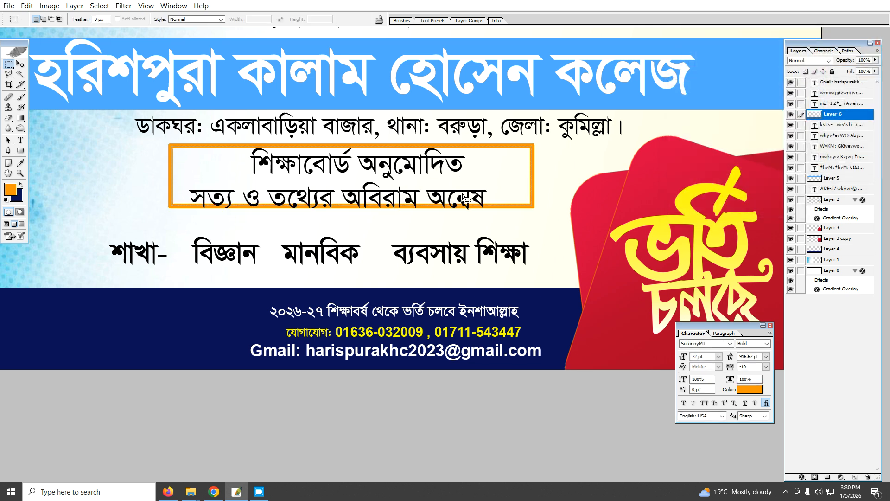
- Undo the 10 px stroke, outline the same rectangle with a 6 px orange stroke, and deselect
key("ctrl+alt+z")
right_click(504, 164)
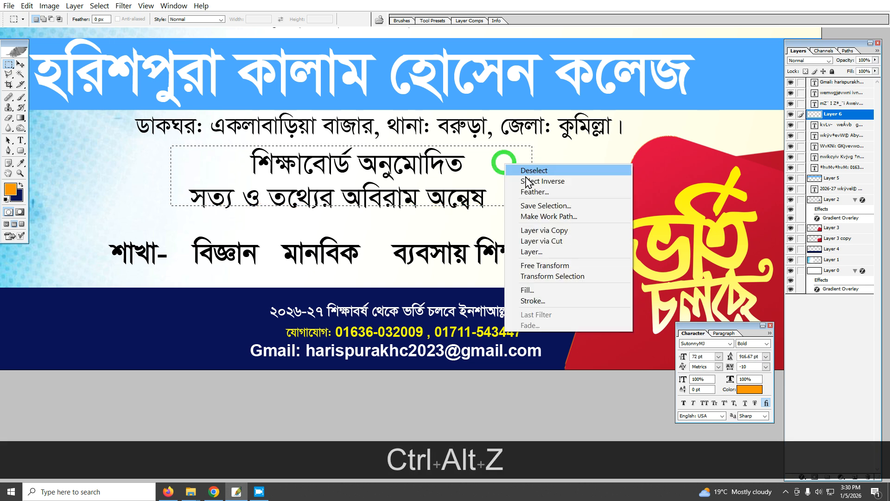
left_click(569, 301)
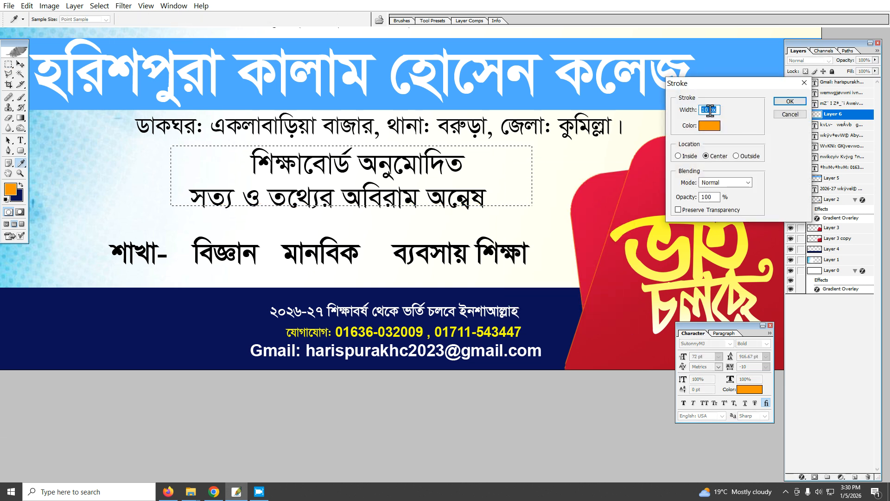
type("6")
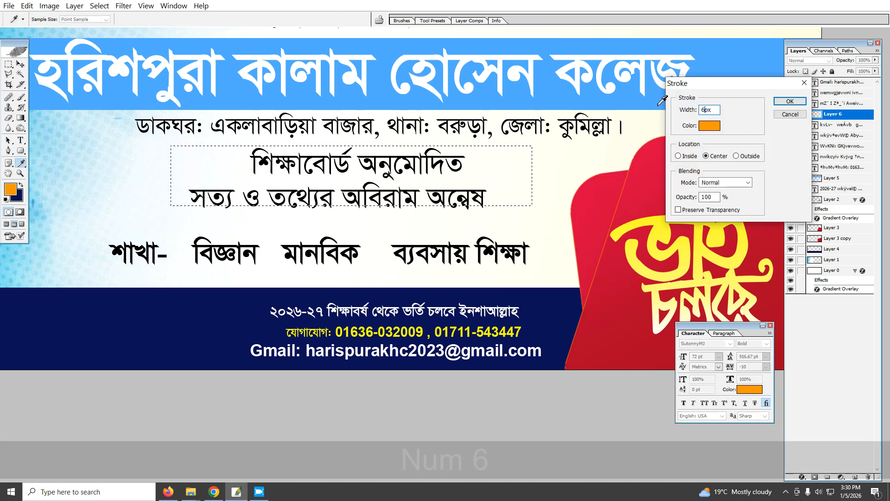
left_click(791, 101)
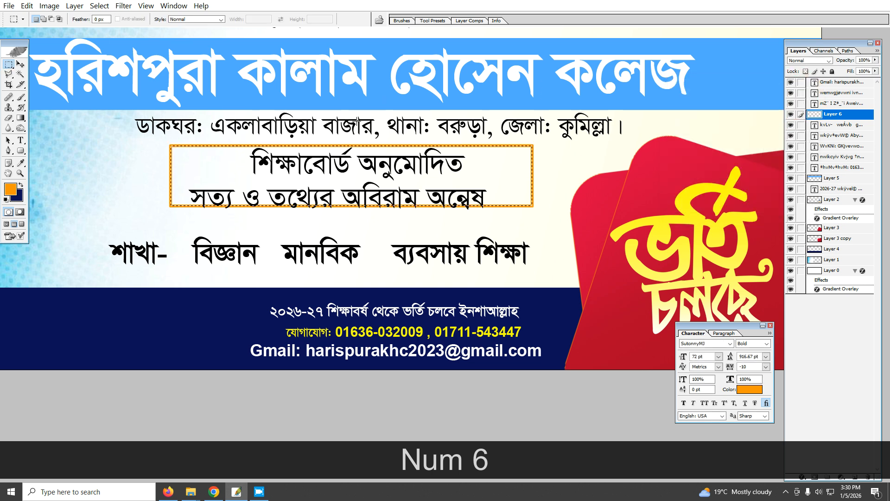
key("ctrl+d")
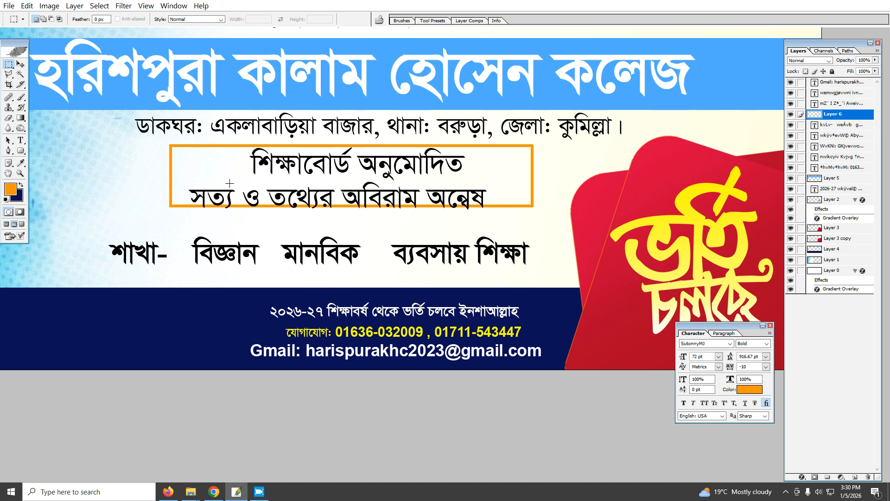
- Erase the middle part of the orange frame's bottom edge behind the "সত্য ও তথ্যের অবিরাম অন্বেষ" line and deselect
left_click_drag(242, 185, 466, 227)
key("Delete")
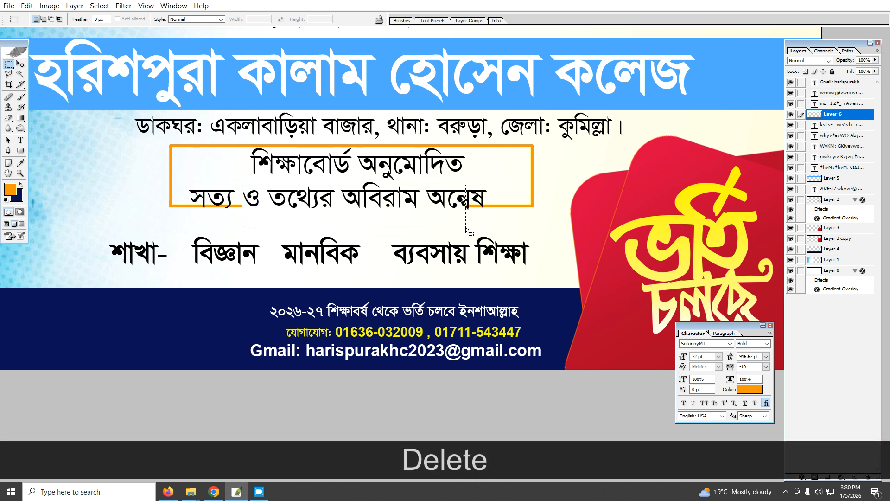
left_click(443, 200)
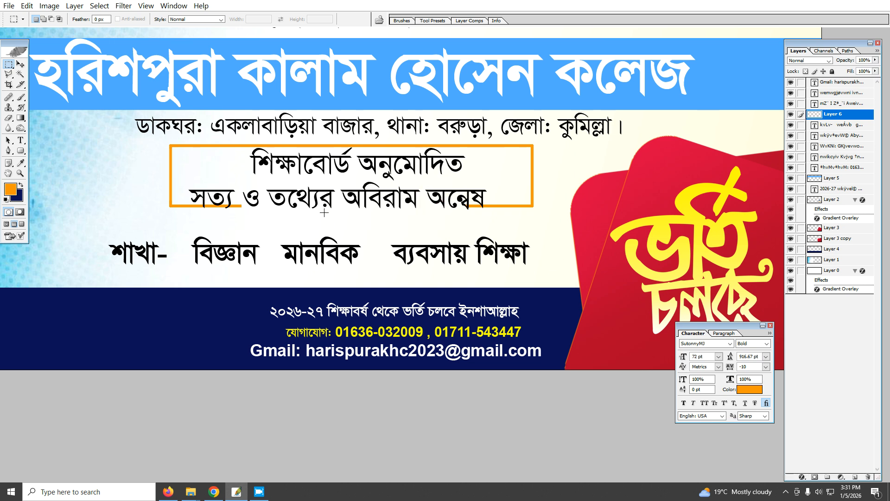
- Set the "সত্য ও তথ্যের অবিরাম অন্বেষ" line to 48 pt and center it in the gap of the frame's bottom edge
left_click(20, 64)
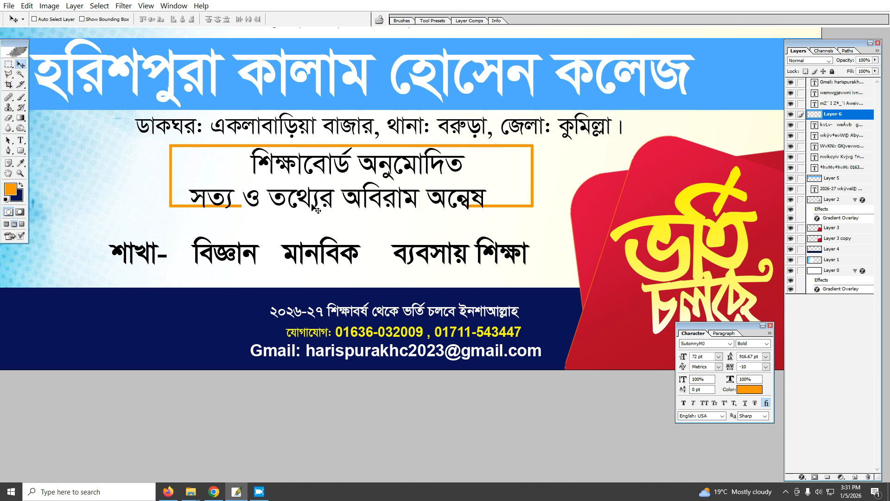
right_click(278, 196)
left_click(296, 202)
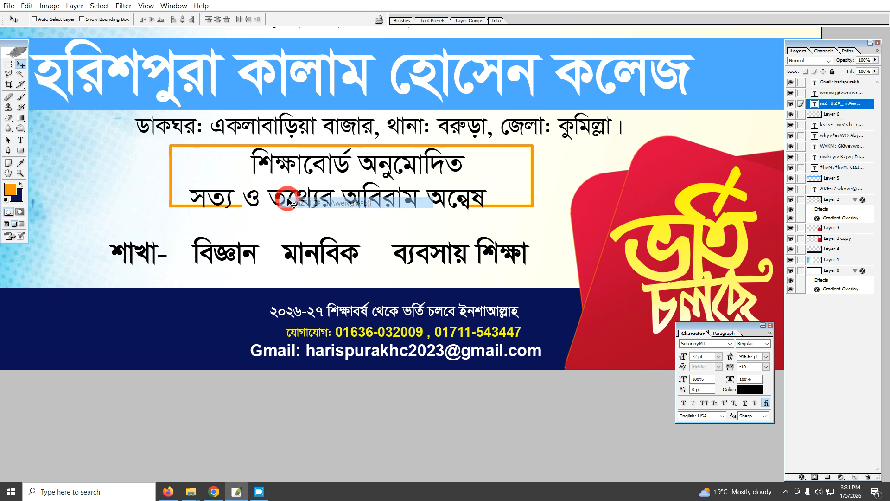
left_click(718, 356)
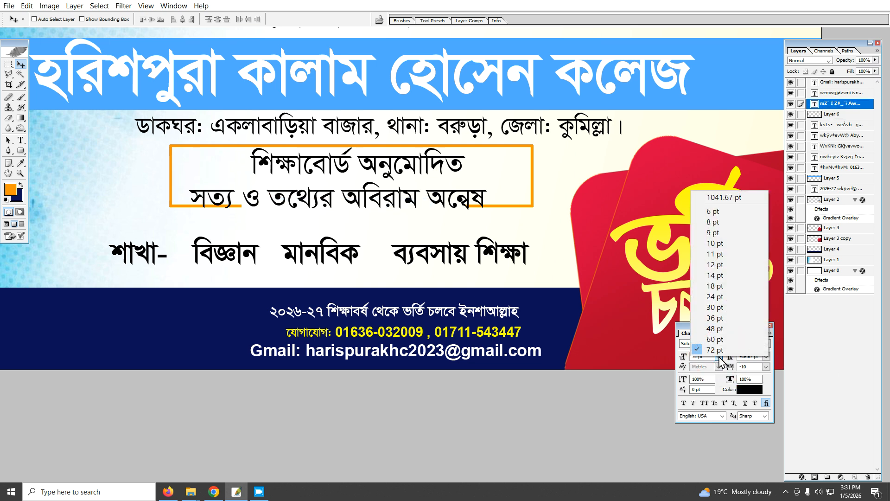
left_click(723, 319)
left_click_drag(313, 204, 395, 208)
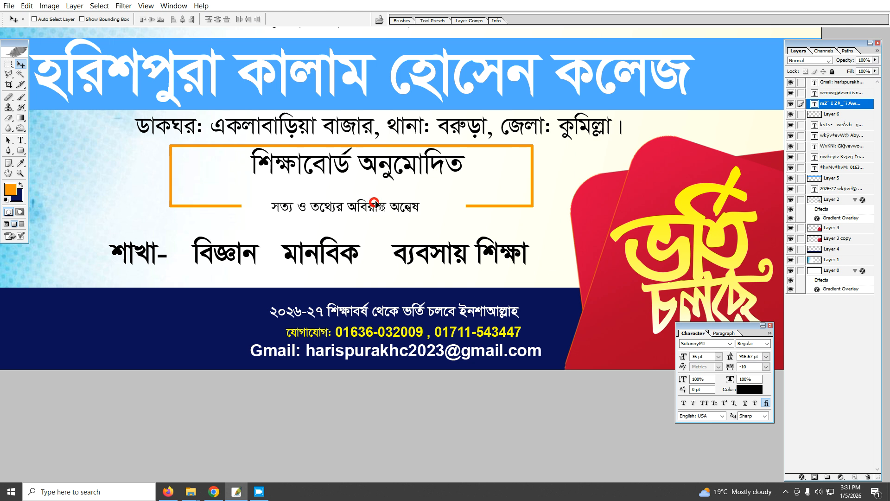
left_click(719, 356)
left_click(723, 329)
left_click_drag(408, 209, 391, 210)
- Shift the orange frame slightly down and reduce its height to about 65.4% by raising its bottom edge
right_click(479, 147)
left_click(494, 154)
left_click_drag(479, 149, 481, 156)
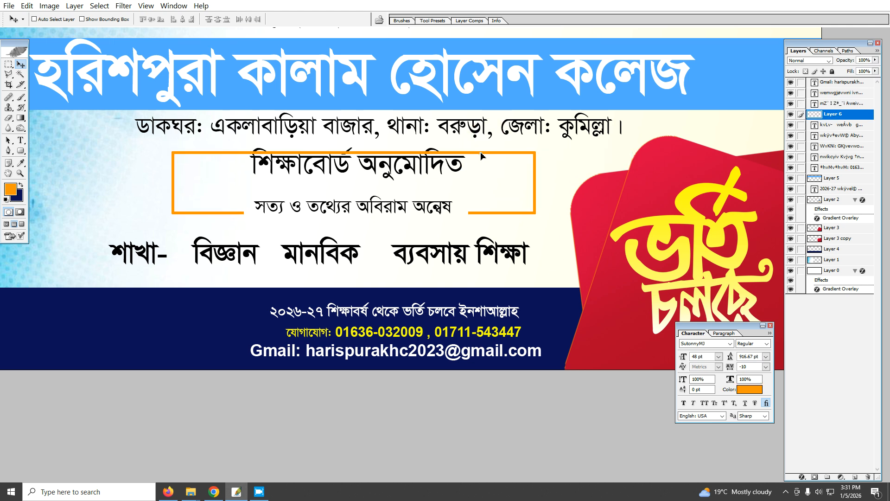
key("ctrl+t")
left_click_drag(360, 218, 369, 195)
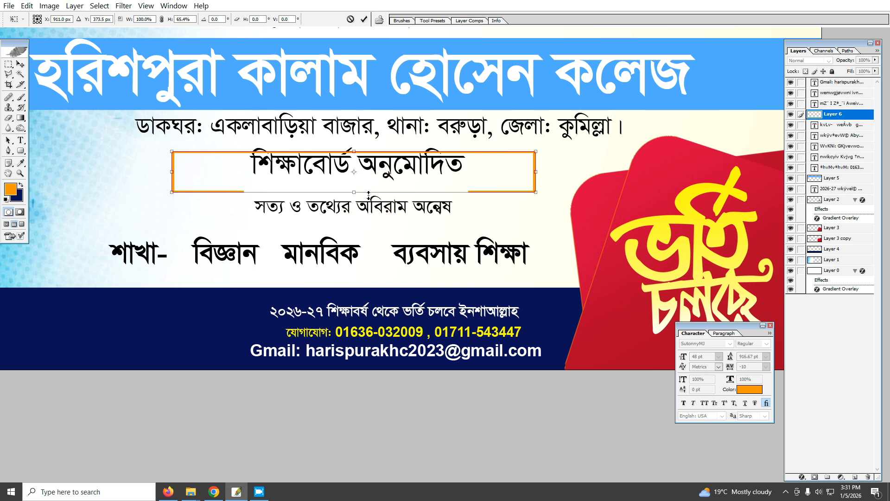
key("Return")
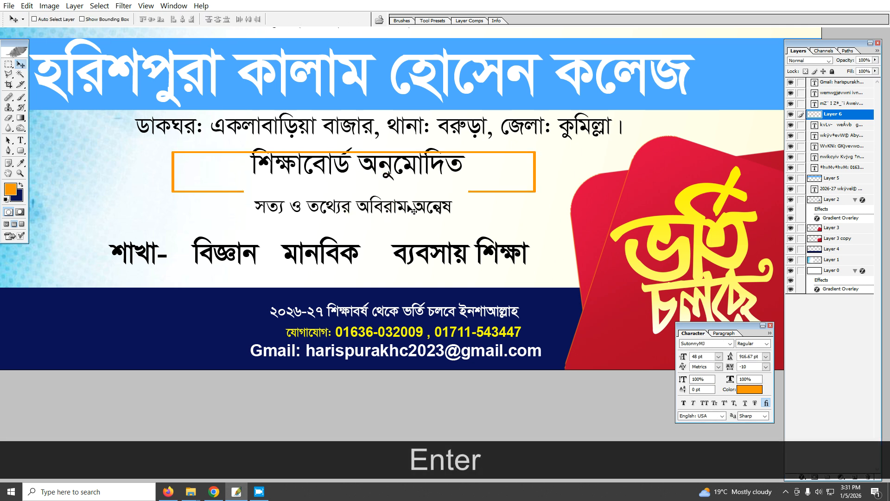
- Move the "সত্য ও তথ্যের অবিরাম অন্বেষ" line up into the gap of the shortened frame's bottom edge
right_click(403, 211)
left_click(413, 213)
left_click_drag(402, 211, 403, 197)
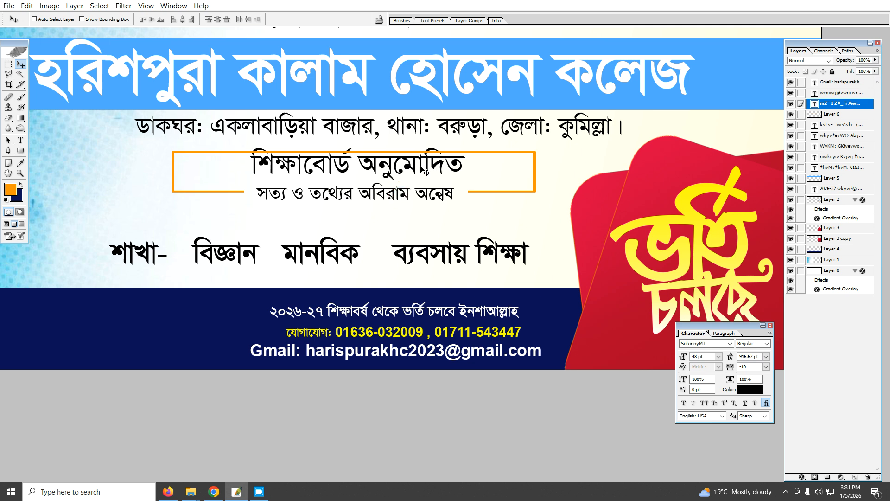
- Move the "শিক্ষাবোর্ড অনুমোদিত" line out of the orange frame to just above the branch line
right_click(406, 169)
left_click(413, 172)
left_click_drag(407, 166, 364, 230)
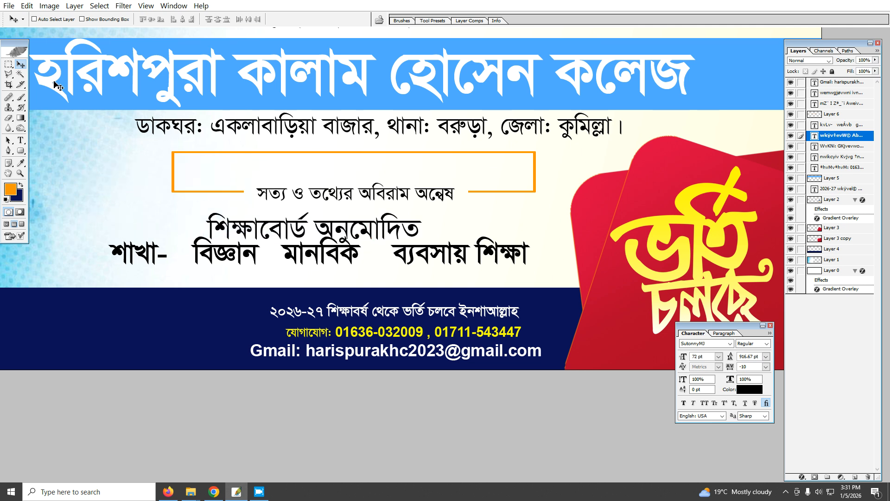
- Create a navy-filled rectangle on a new layer across the frame's top edge and bring it in front of the orange frame
left_click(8, 64)
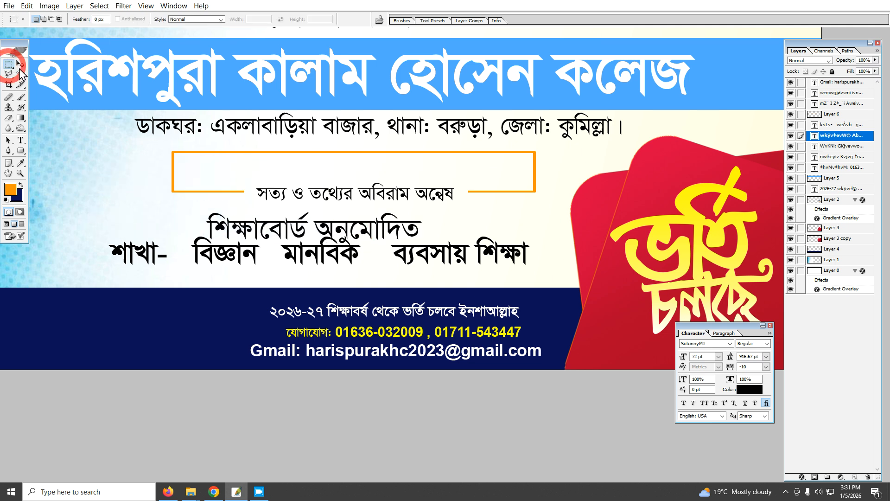
left_click(855, 477)
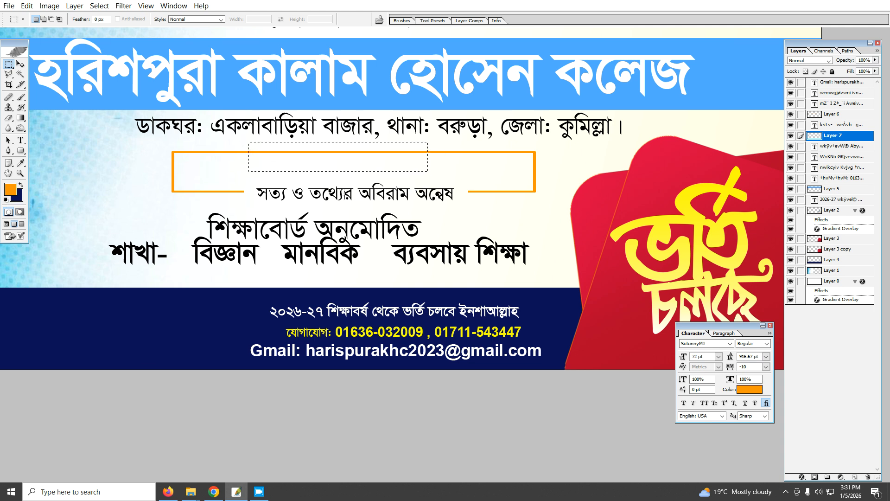
key("ctrl")
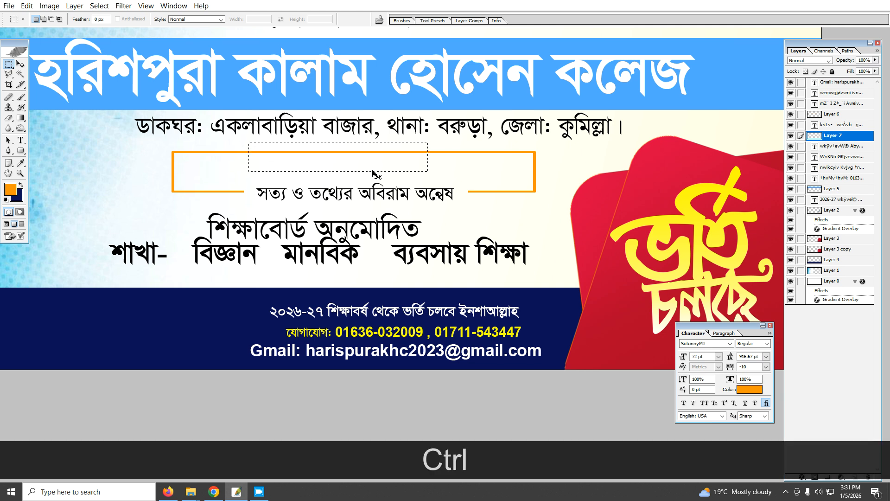
key("ctrl+BackSpace")
key("ctrl+d")
key("ctrl+bracketright")
key("ctrl+bracketright")
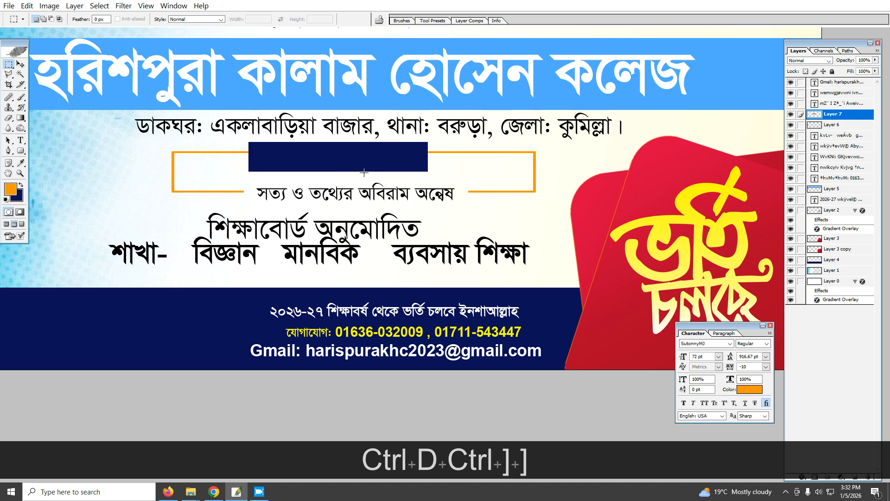
- Skew the navy rectangle into a parallelogram by shifting its top edge to the right
key("ctrl")
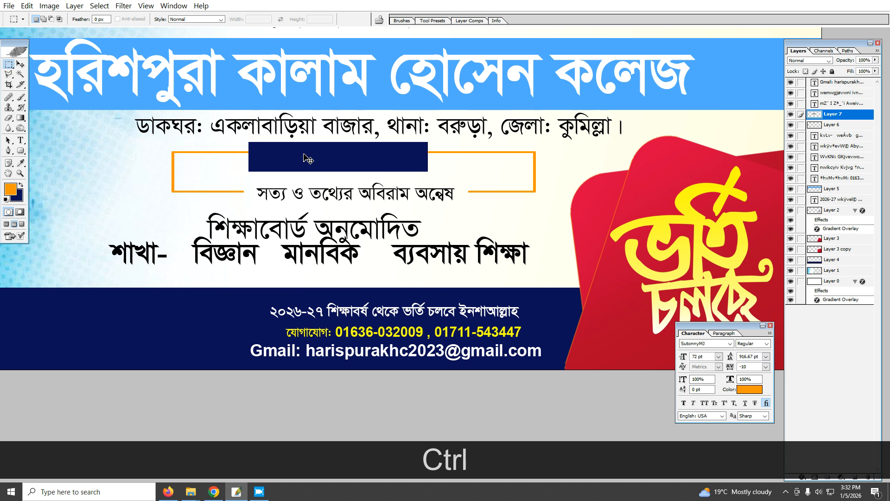
key("ctrl+t")
right_click(399, 155)
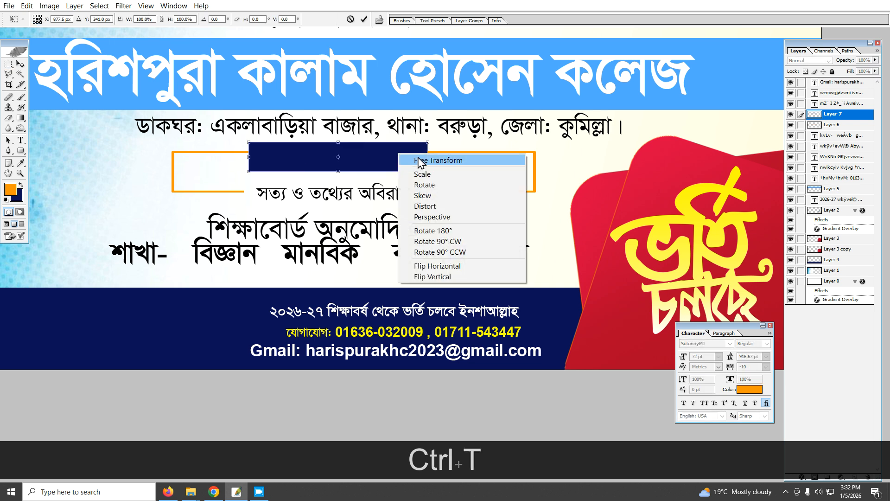
left_click(425, 197)
left_click_drag(340, 147, 364, 147)
key("Return")
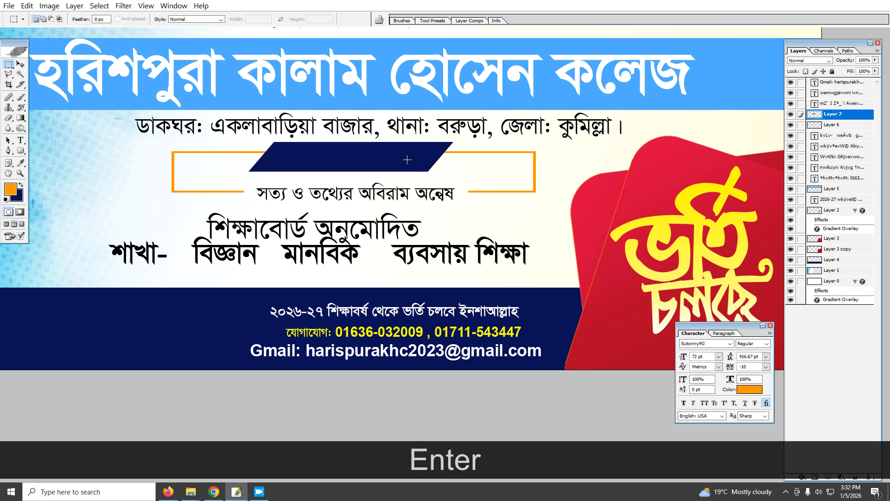
- Move the "শিক্ষাবোর্ড অনুমোদিত" line from above the branch line up onto the navy parallelogram
left_click(20, 64)
right_click(325, 227)
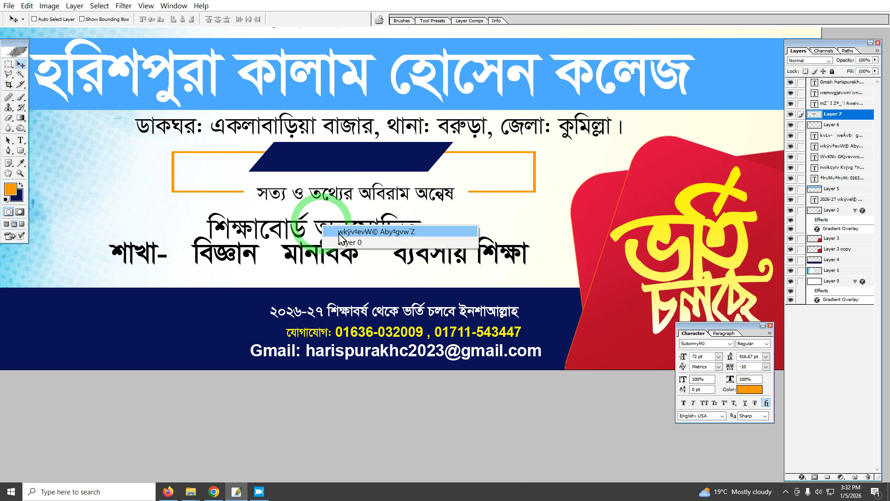
left_click(345, 233)
left_click_drag(323, 226, 365, 159)
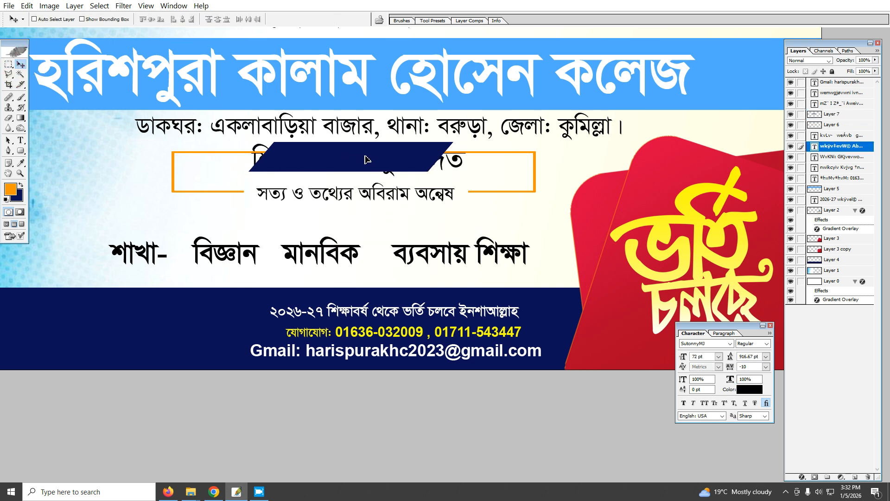
- Colour the "শিক্ষাবোর্ড অনুমোদিত" line white and bring it in front of the navy parallelogram
left_click(750, 389)
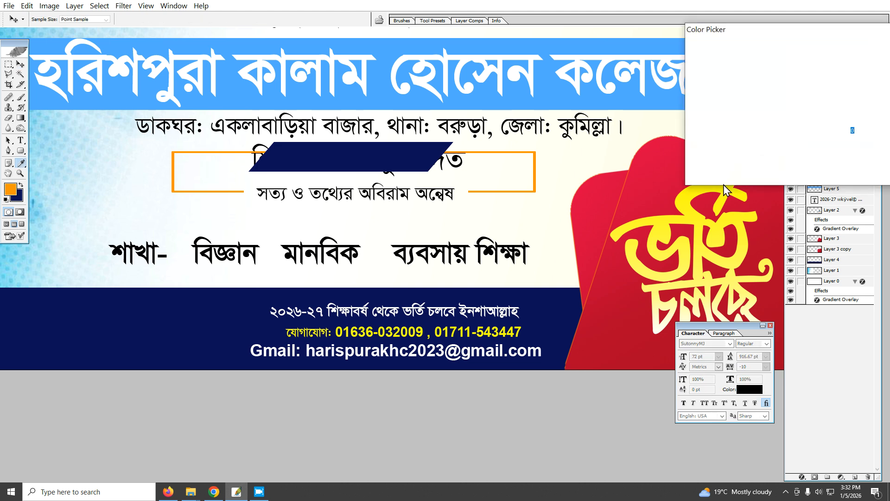
left_click(648, 13)
left_click(884, 45)
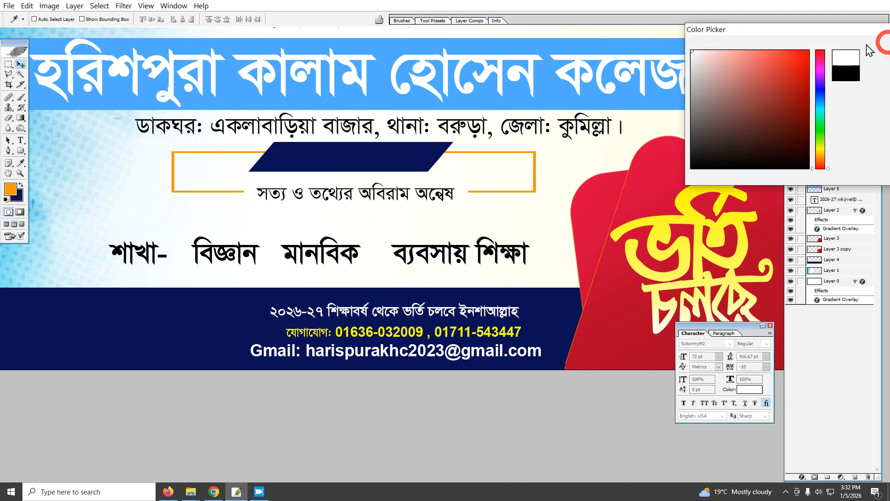
key("ctrl+bracketright")
key("ctrl+bracketright")
key("ctrl+bracketright")
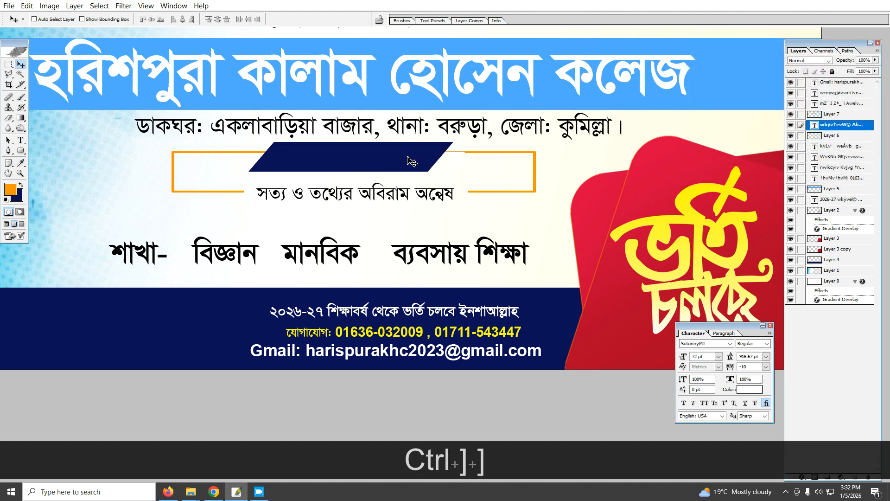
- Set the "শিক্ষাবোর্ড অনুমোদিত" text size to 48 pt and centre it inside the navy parallelogram
left_click(719, 358)
left_click(735, 317)
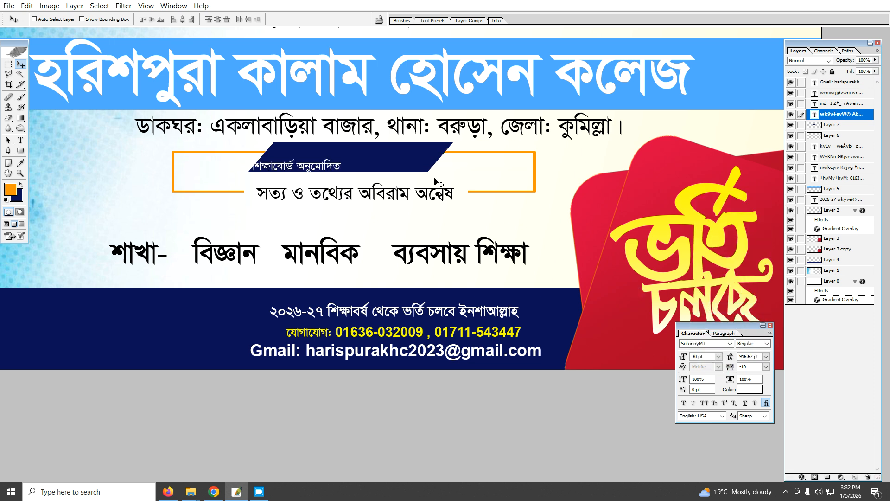
left_click_drag(328, 169, 375, 163)
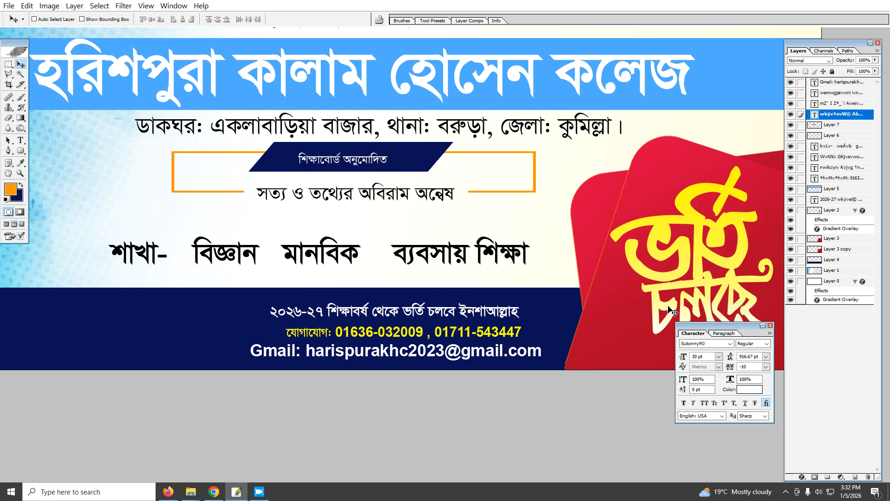
left_click(718, 357)
left_click(714, 317)
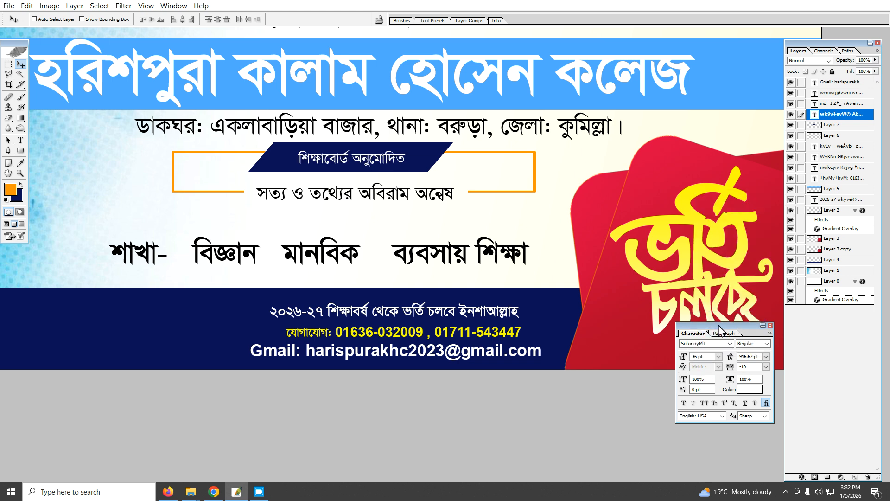
left_click(719, 356)
left_click(724, 329)
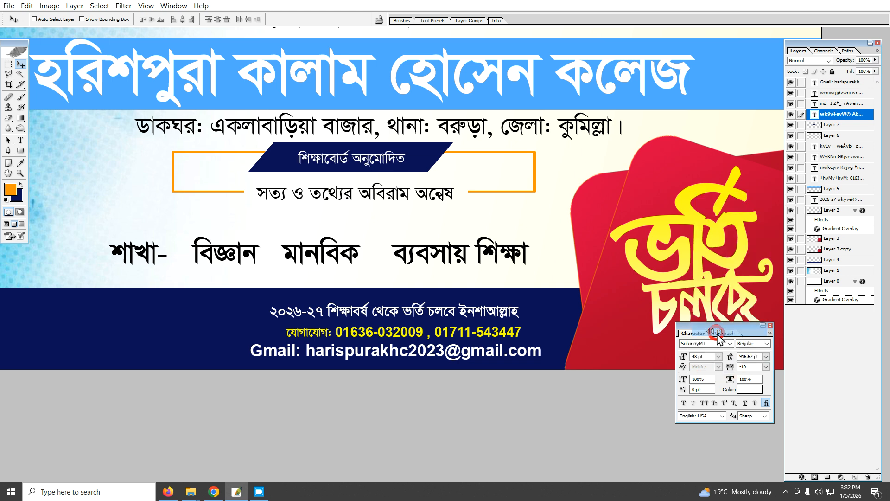
left_click_drag(423, 160, 406, 160)
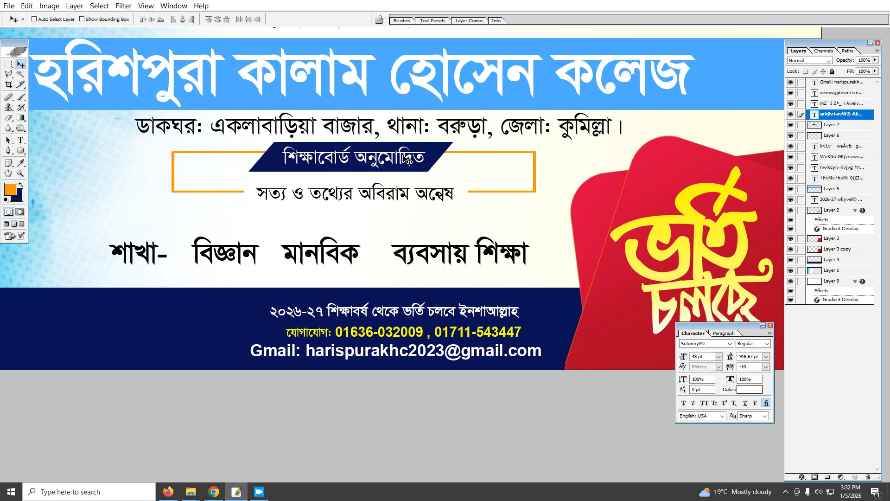
- Set the "সত্য ও তথ্যের অবিরাম অন্বেষ" text size to 52 pt and recentre it in the orange frame's bottom gap
right_click(441, 199)
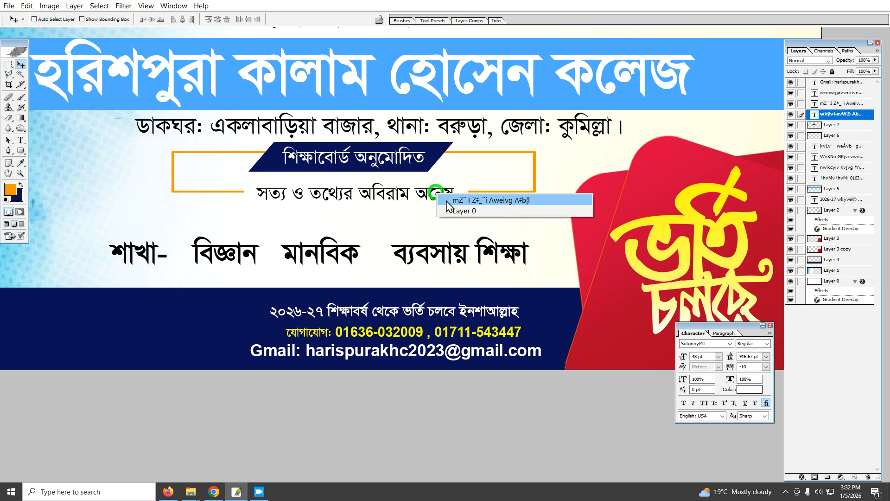
left_click(443, 197)
mouse_move(442, 198)
left_mouse_down()
mouse_move(434, 197)
mouse_move(442, 193)
left_mouse_up()
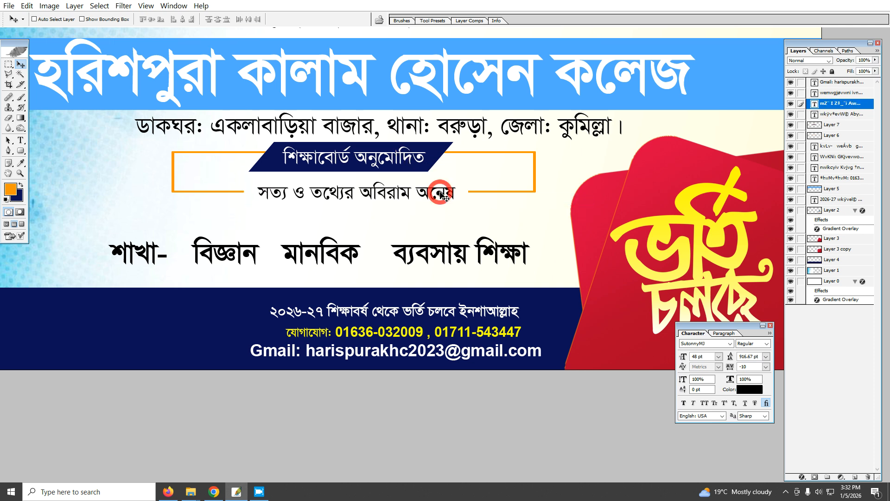
left_click(710, 358)
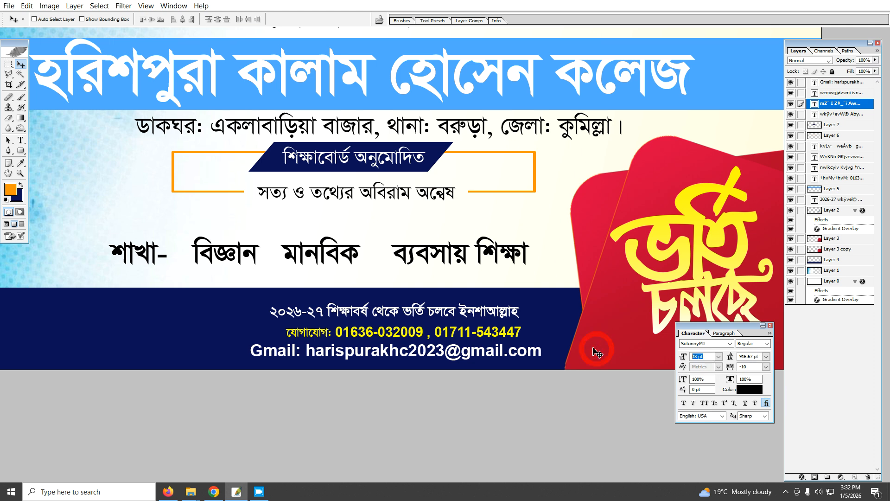
type("50")
key("Return")
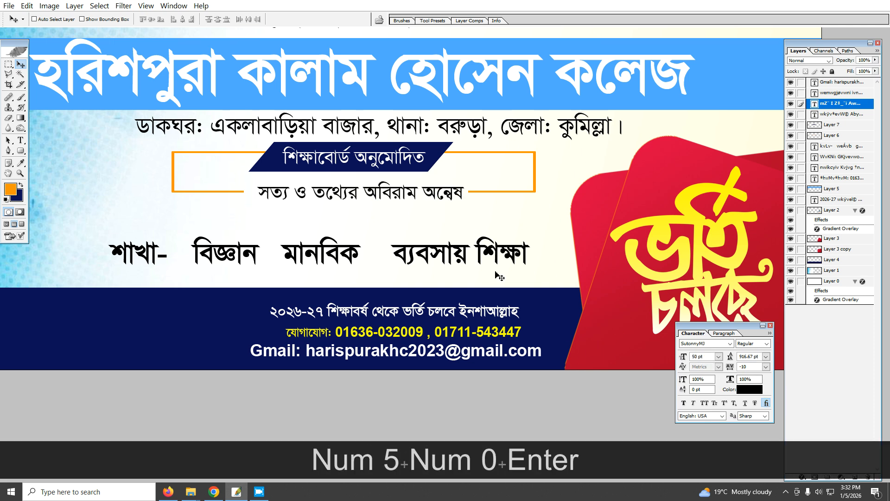
type("52")
key("Return")
left_click_drag(364, 195, 349, 197)
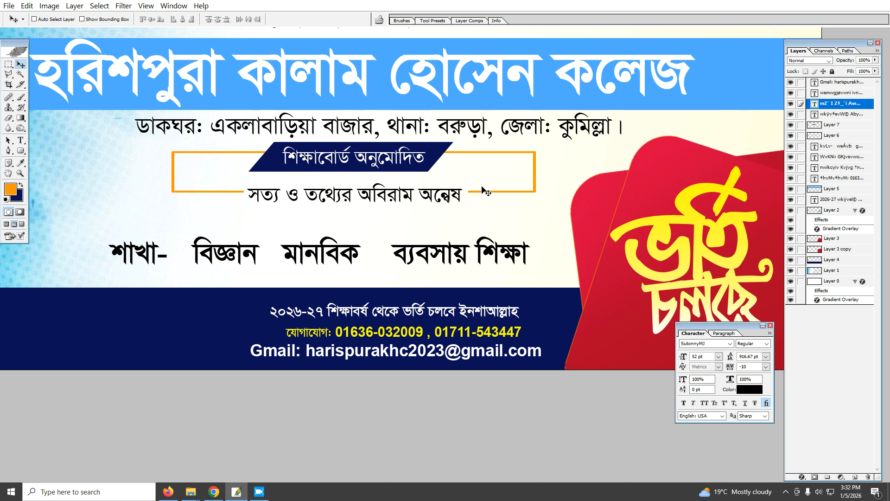
- Draw a rounded rectangle path with a 50 px radius over the word "বিজ্ঞান" and turn it into a selection on a new layer
key("ctrl+alt+space")
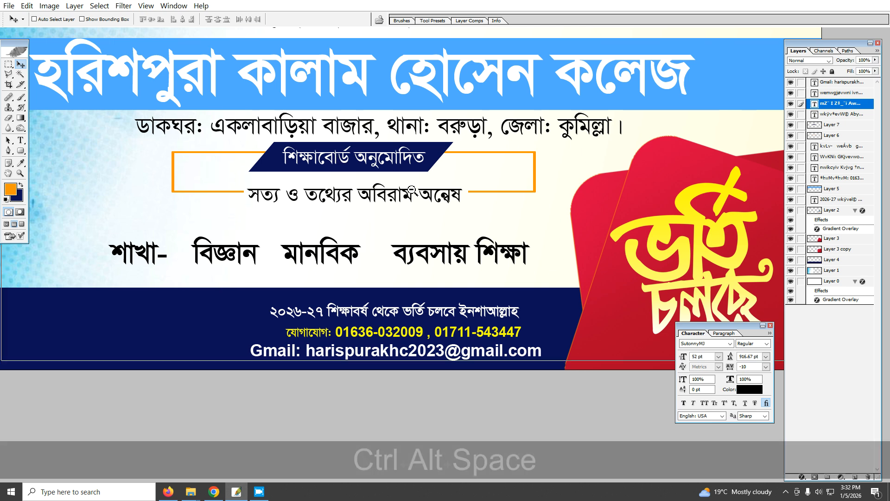
left_click(409, 186, "ctrl+alt")
left_click(457, 215, "ctrl")
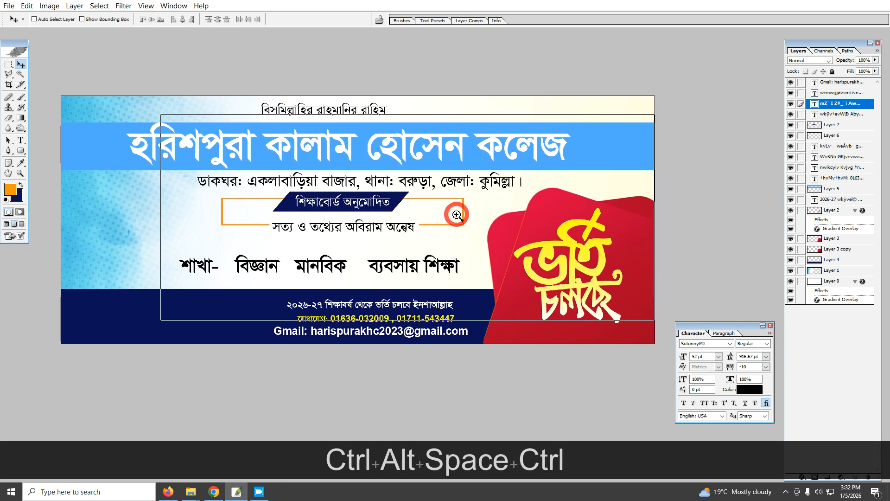
left_click_drag(416, 272, 539, 263)
left_click_drag(377, 260, 297, 224)
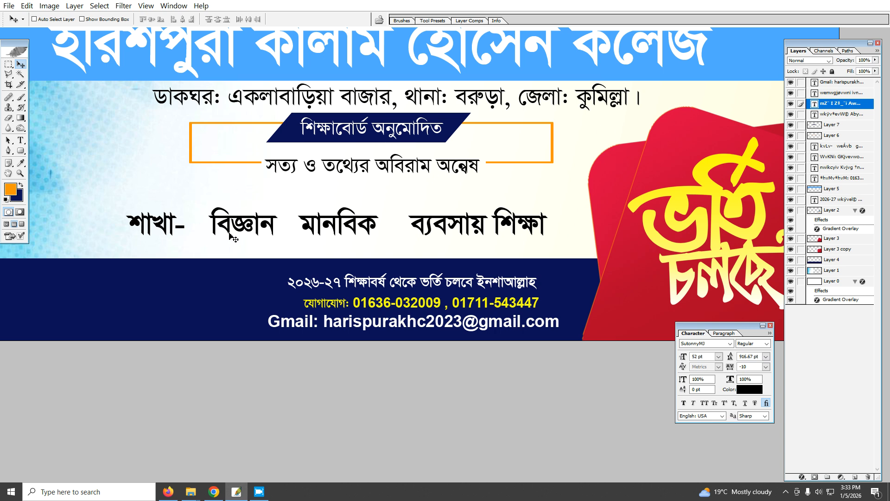
left_click(20, 150)
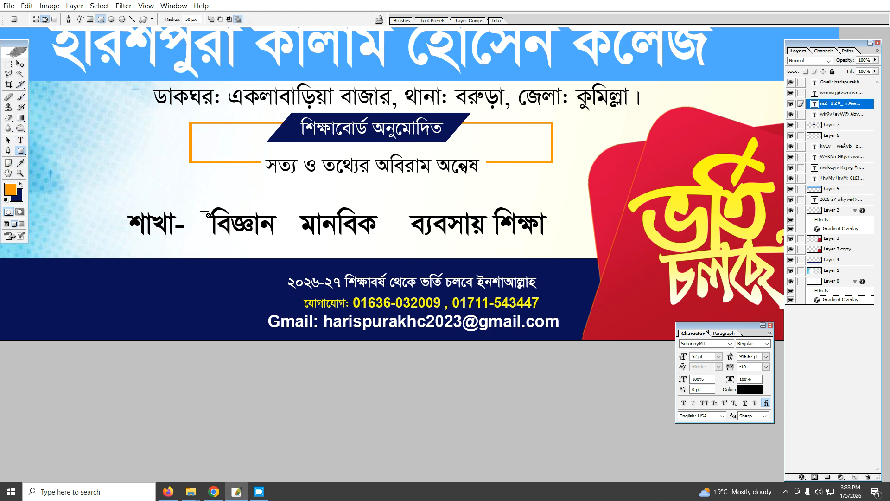
left_click_drag(199, 200, 311, 231)
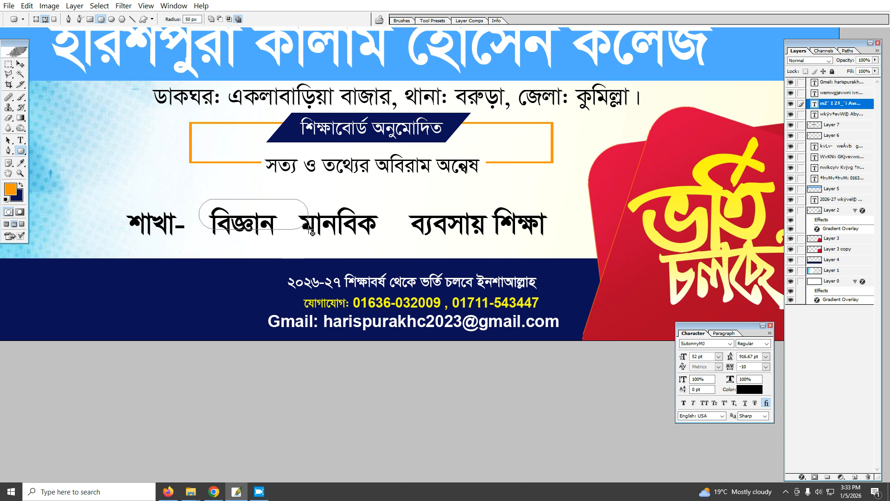
left_click(855, 477)
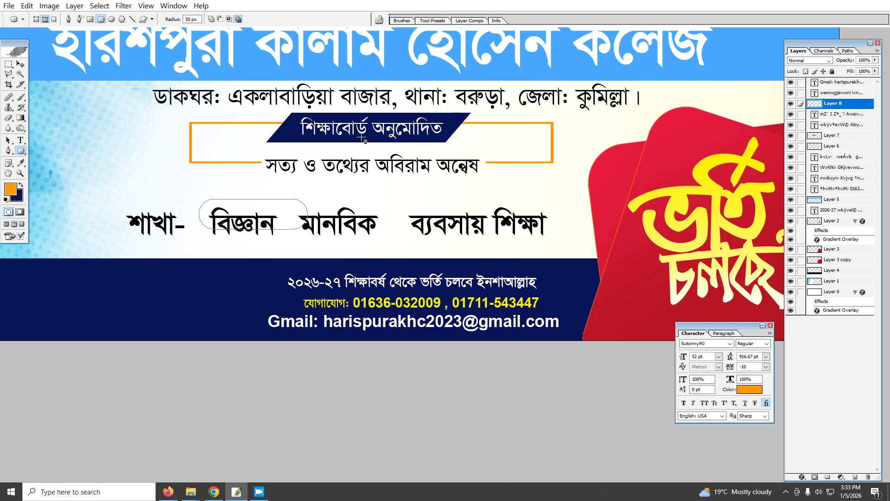
key("ctrl+Return")
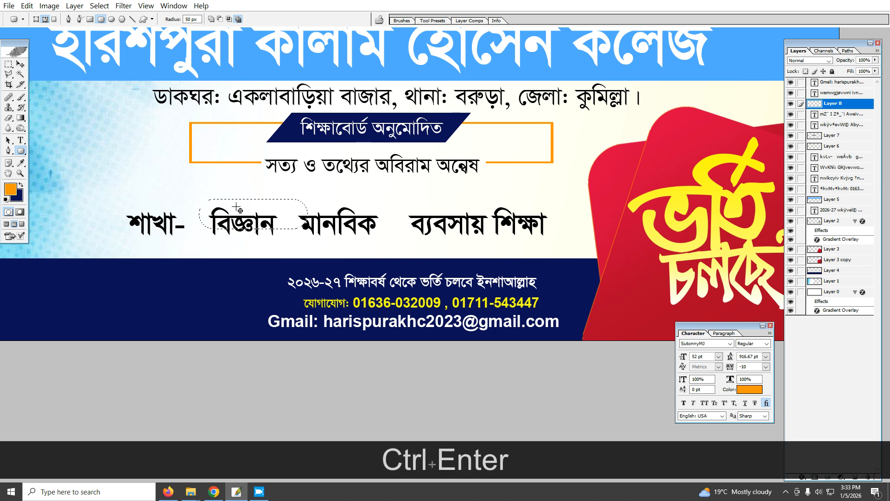
- Fill the rounded selection with a diagonal yellow-to-orange gradient and deselect it
left_click(20, 117)
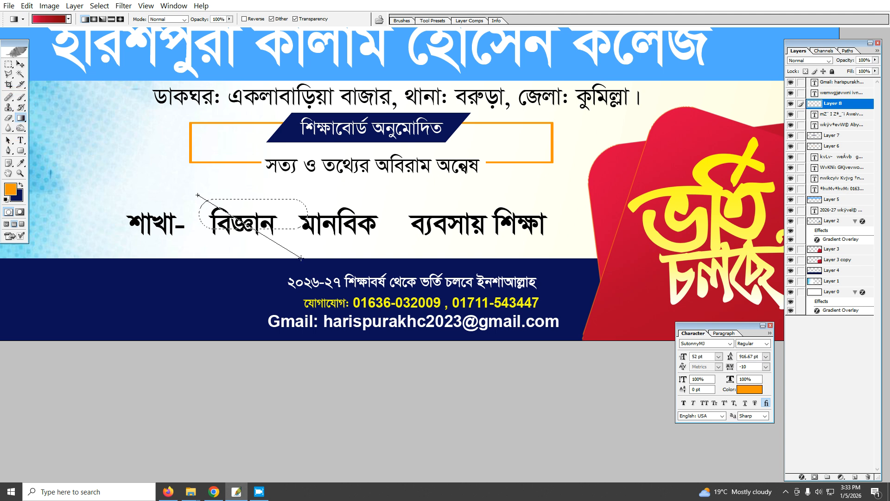
left_click_drag(302, 257, 302, 258)
right_click(258, 212)
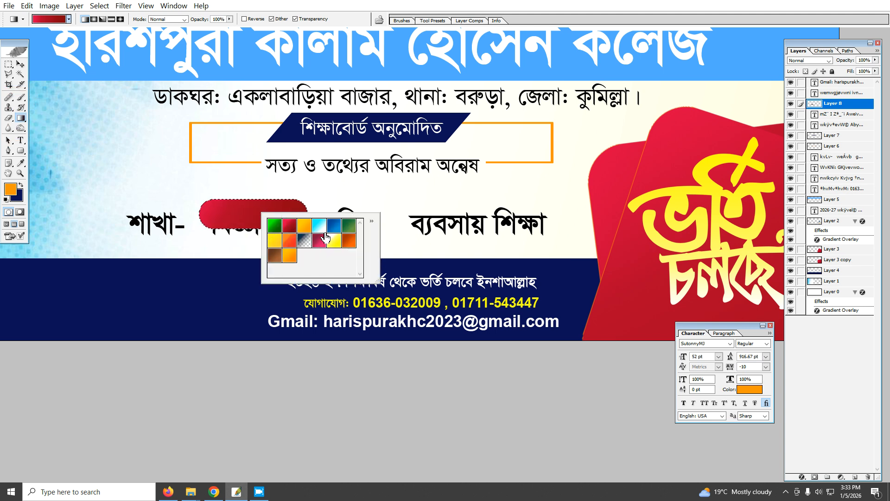
double_click(290, 262)
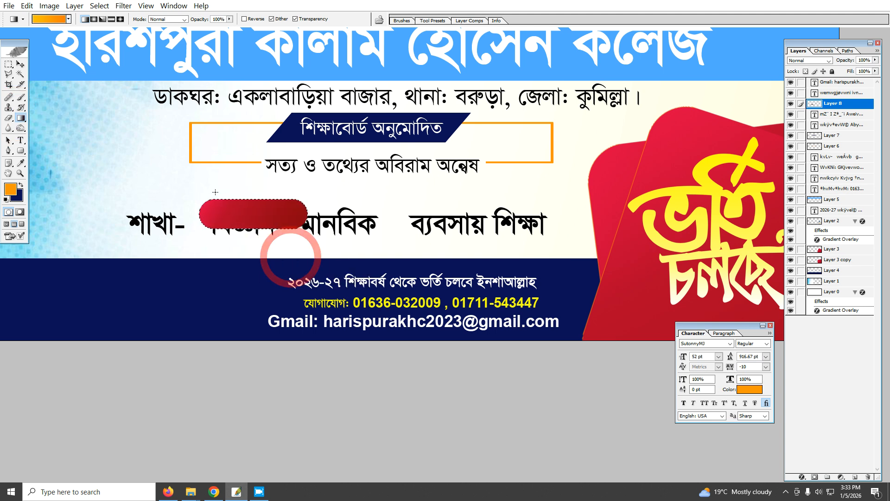
left_click_drag(168, 172, 231, 199)
key("ctrl")
key("ctrl+d")
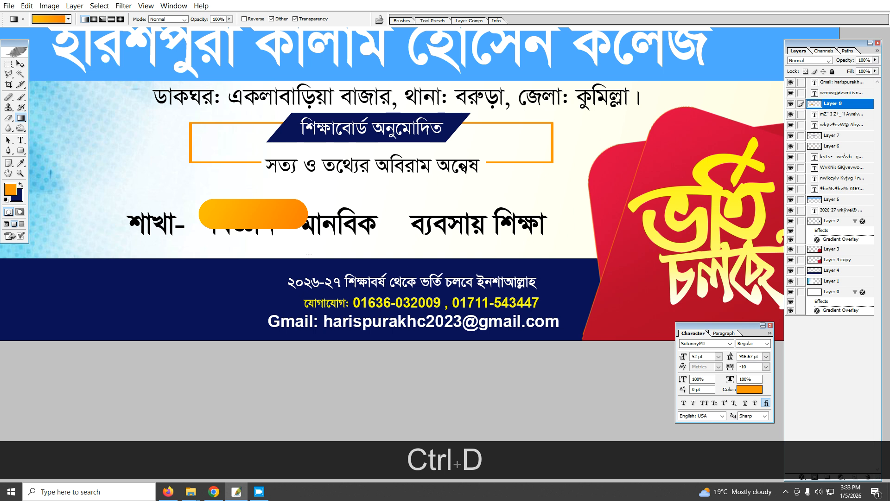
- Move the orange rounded shape over the word "বিজ্ঞান" and stretch its bottom edge slightly downward
left_click(20, 64)
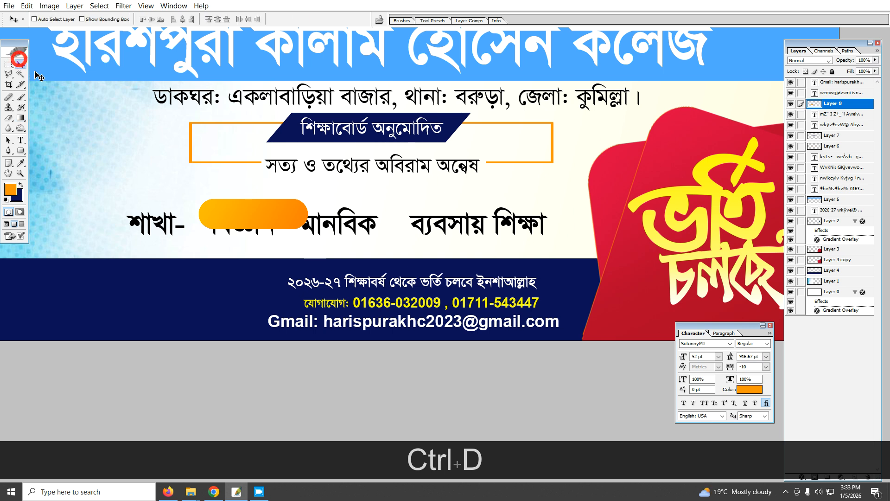
mouse_move(239, 208)
left_mouse_down()
mouse_move(273, 210)
mouse_move(250, 250)
mouse_move(246, 213)
left_mouse_up()
key("ctrl+t")
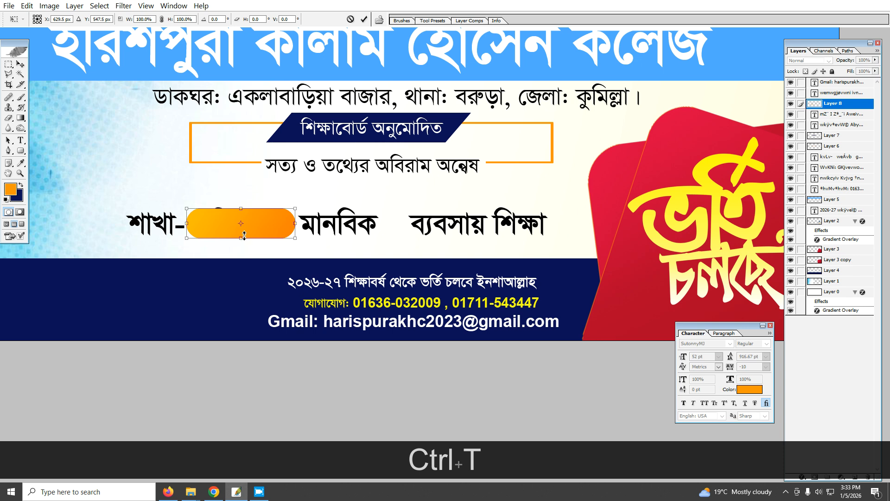
left_click_drag(244, 236, 244, 237)
key("Return")
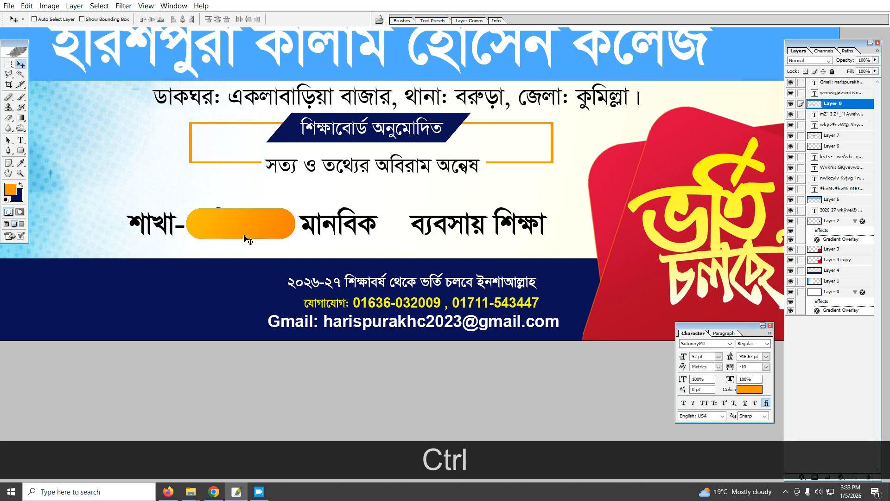
- Send the orange rounded shape behind the branch line text and nudge it slightly up and right around "বিজ্ঞান"
key("ctrl+bracketleft")
key("ctrl+bracketleft")
key("ctrl+bracketleft")
key("ctrl+bracketleft")
key("ctrl+bracketleft")
key("ctrl+bracketleft")
key("ctrl+bracketleft")
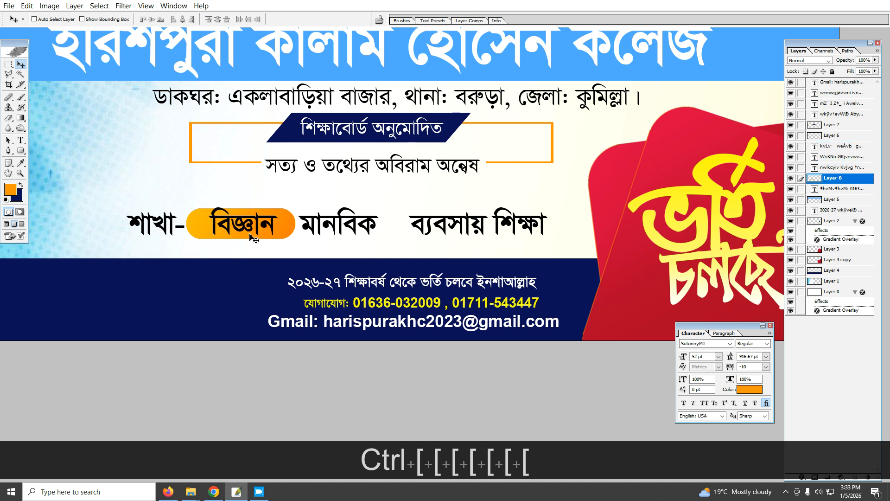
left_click_drag(287, 227, 291, 225)
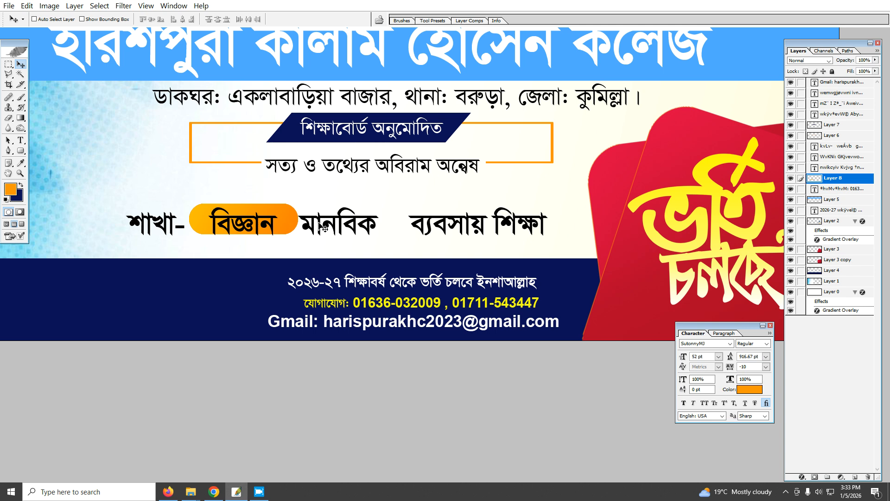
- Add spacing before the word "মানবিক" in the branch line text to shift the last two branch names right
right_click(307, 226)
left_click(317, 233)
left_click(20, 141)
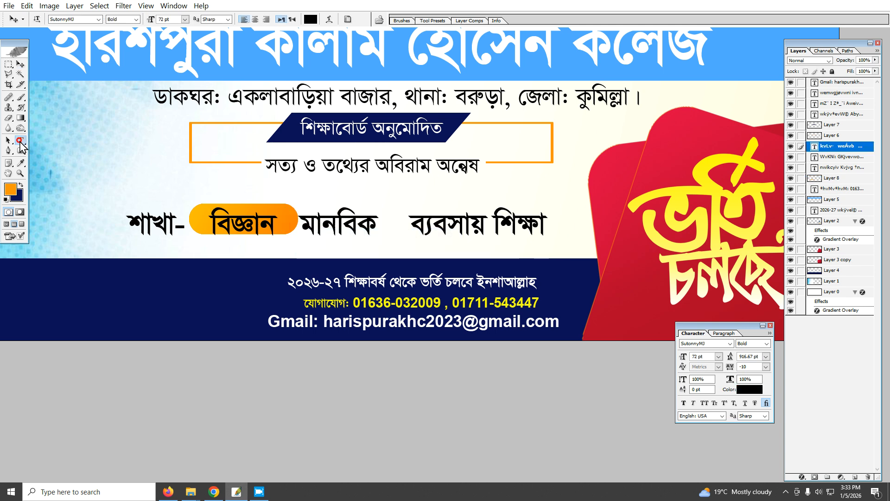
left_click(301, 221)
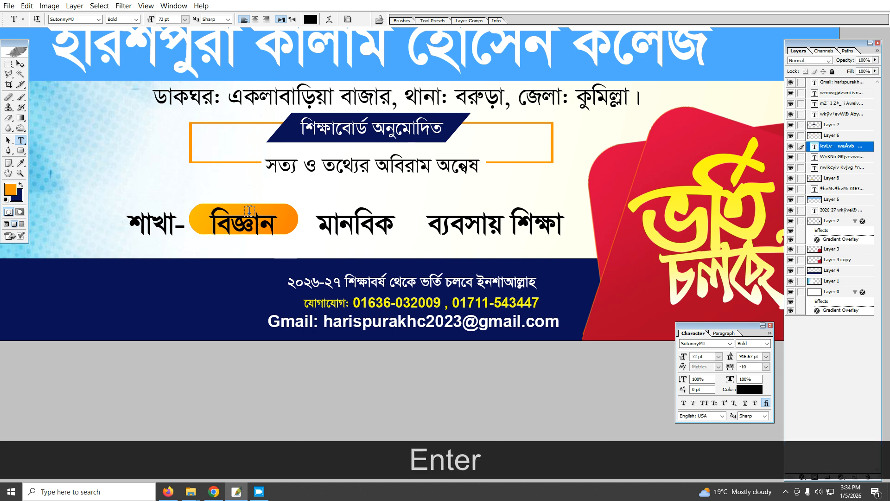
- Nudge the orange pill behind "বিজ্ঞান" slightly right and down, and stretch its bottom edge to 107.6% height
left_click(21, 64)
right_click(300, 227)
left_click(306, 227)
left_click_drag(290, 222, 293, 223)
key("ctrl+t")
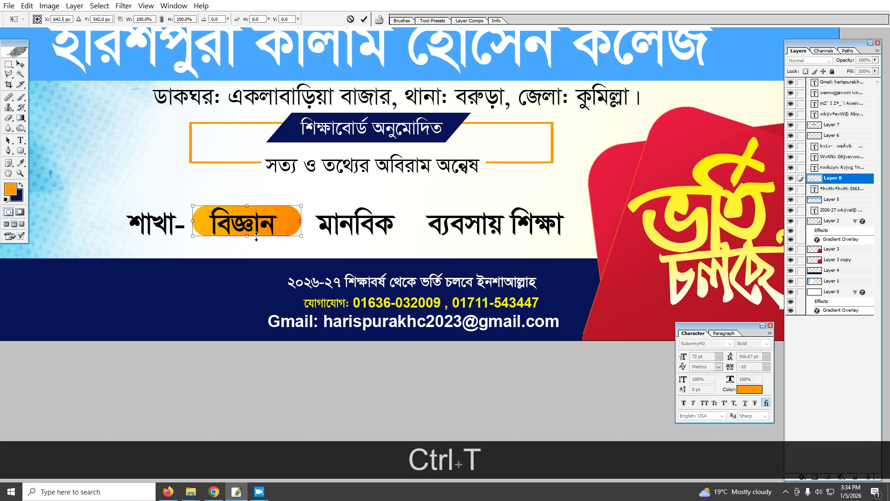
left_click_drag(255, 238, 255, 240)
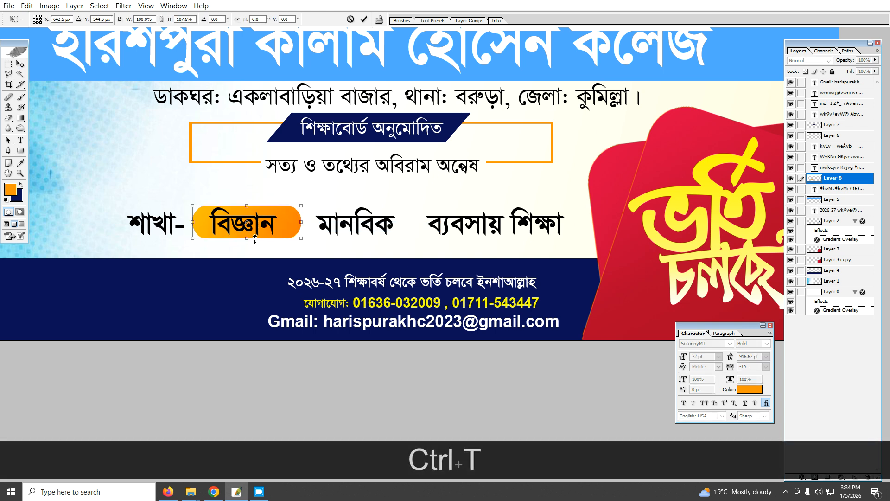
key("Return")
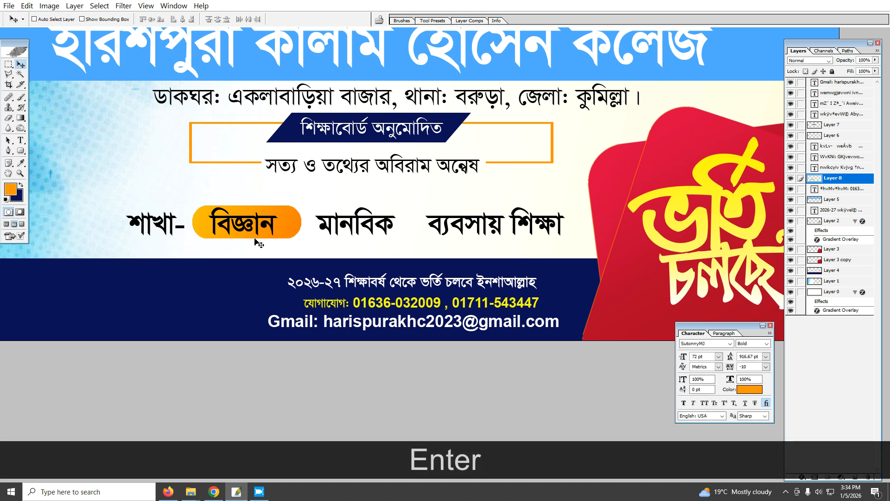
- Duplicate the orange pill behind "মানবিক" and "ব্যবসায় শিক্ষা", widening the last copy to 141.3%
left_click_drag(297, 232, 575, 223)
key("ctrl+alt+t")
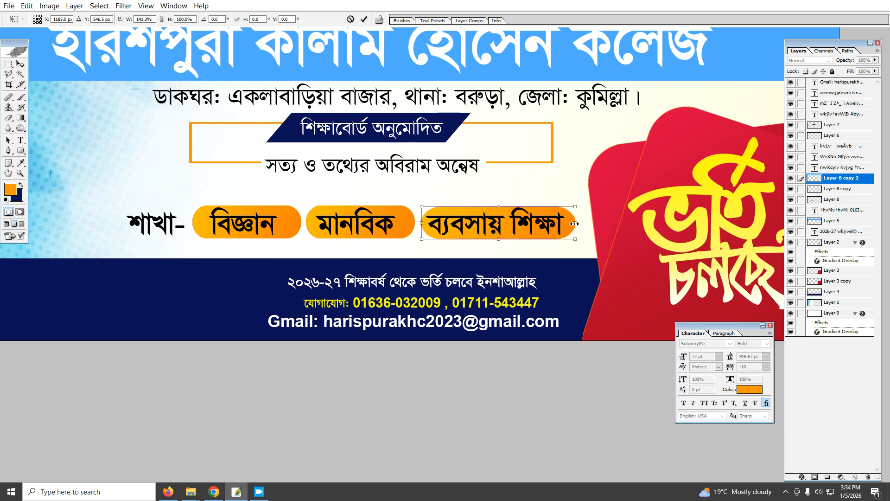
key("Return")
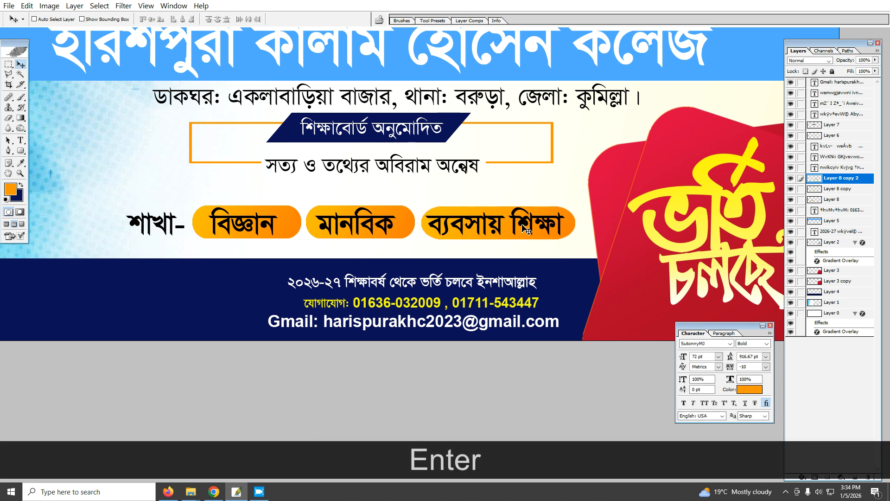
- Draw a regular hexagon custom-shape path above the word "শাখা" and turn it into a selection on a new layer
right_click(185, 235)
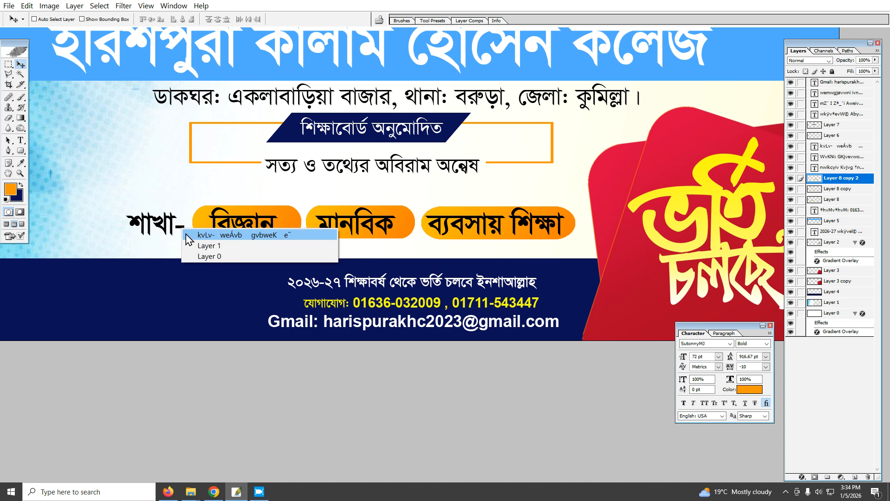
left_click(191, 236)
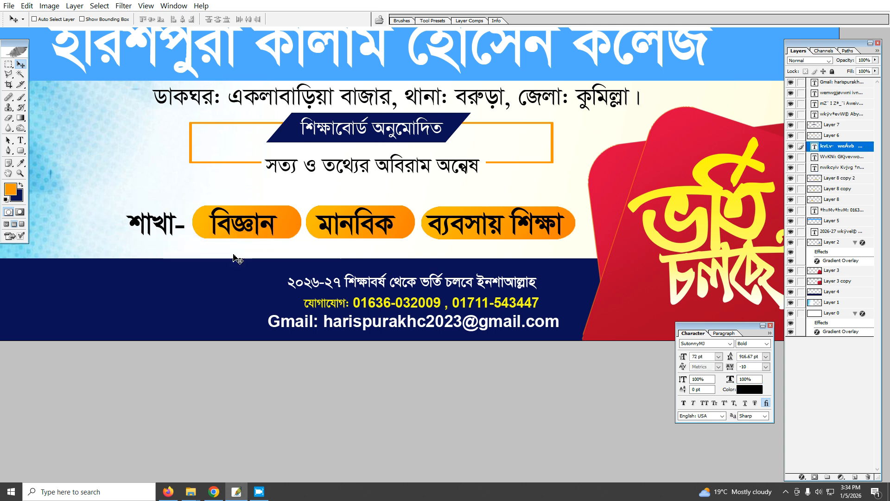
left_click(21, 151)
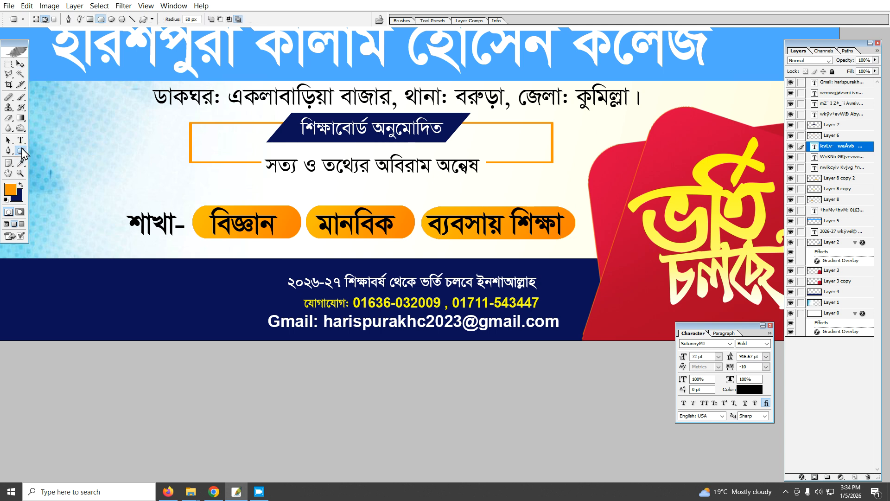
left_click(144, 19)
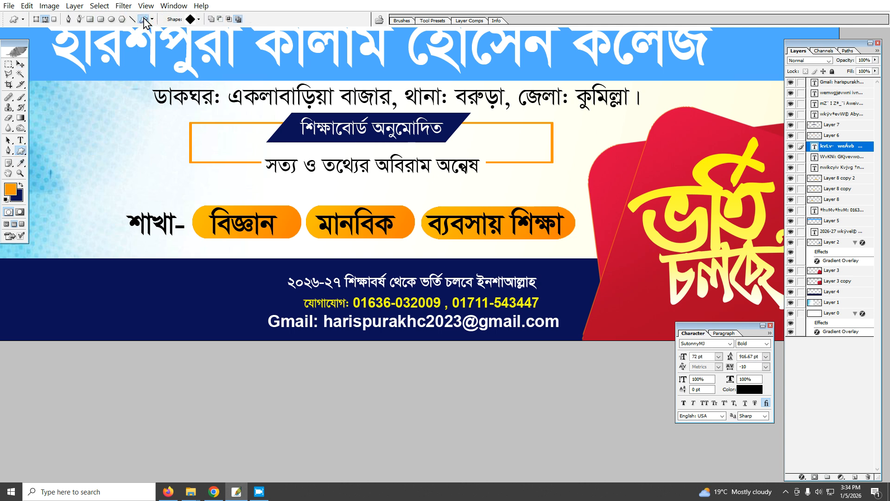
left_click(198, 20)
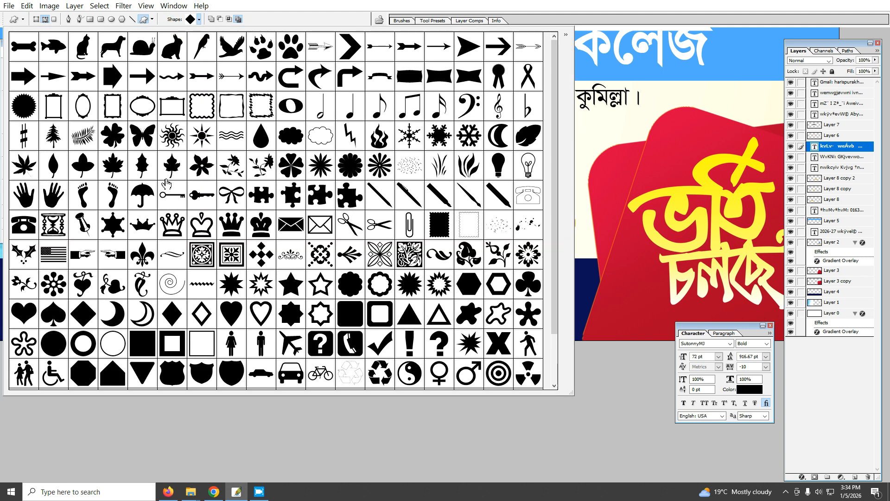
scroll(386, 227, "down", 3)
scroll(386, 226, "down", 1)
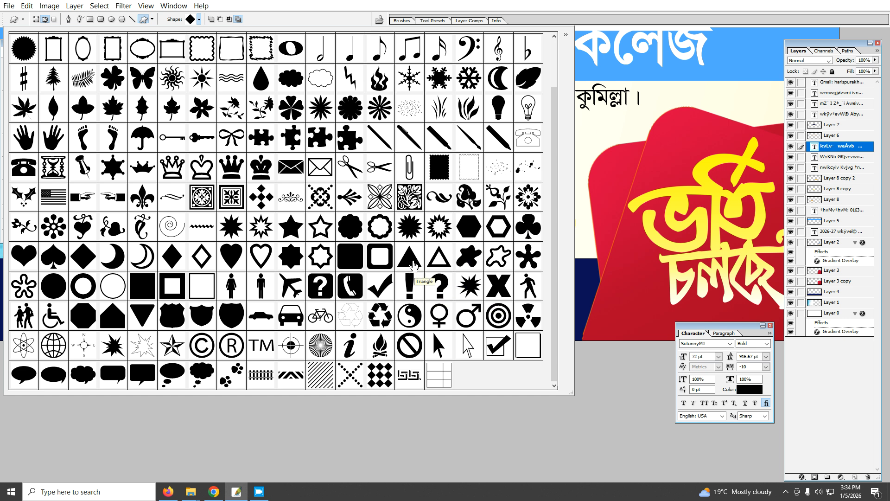
double_click(468, 227)
key("shift")
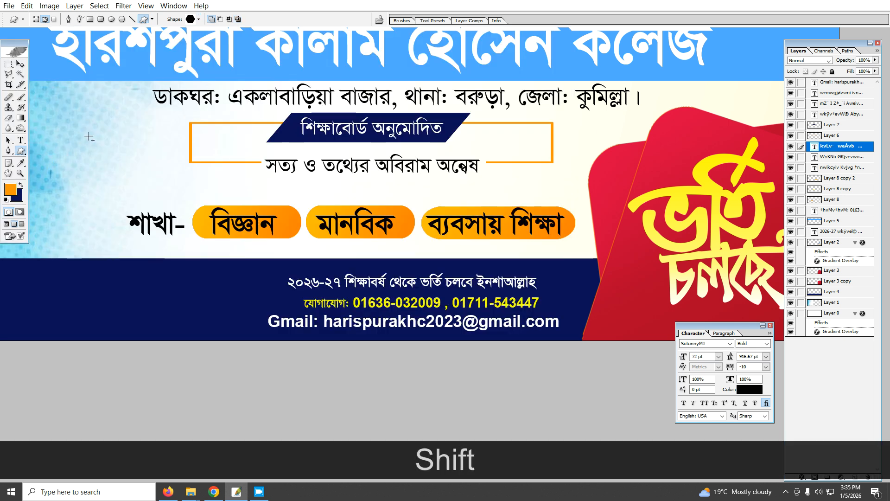
mouse_move(83, 127)
left_mouse_down()
mouse_move(117, 175)
mouse_move(153, 200)
left_mouse_up()
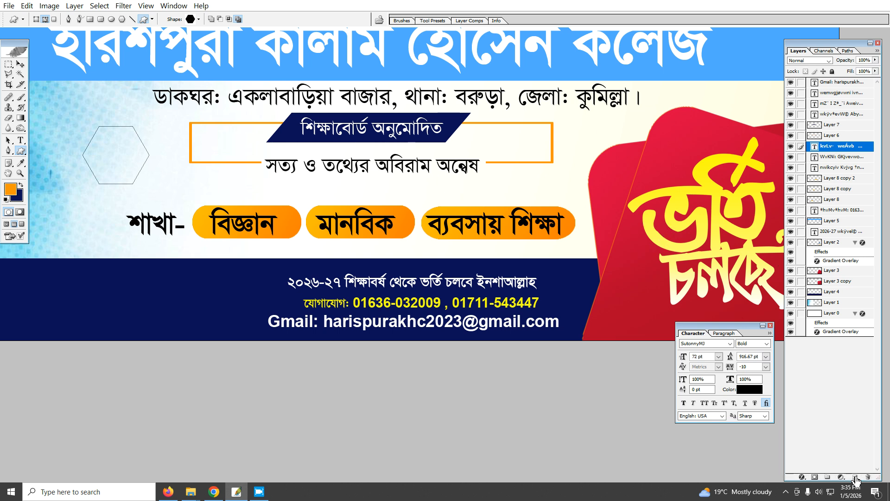
left_click(855, 476)
key("ctrl+Return")
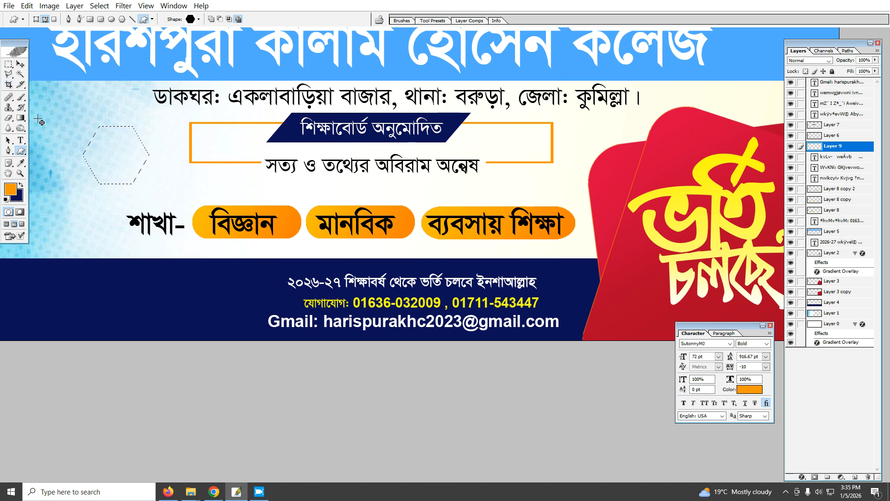
- Fill the hexagon selection with a diagonal orange-to-red gradient and deselect it
left_click(21, 118)
left_click_drag(136, 182, 136, 182)
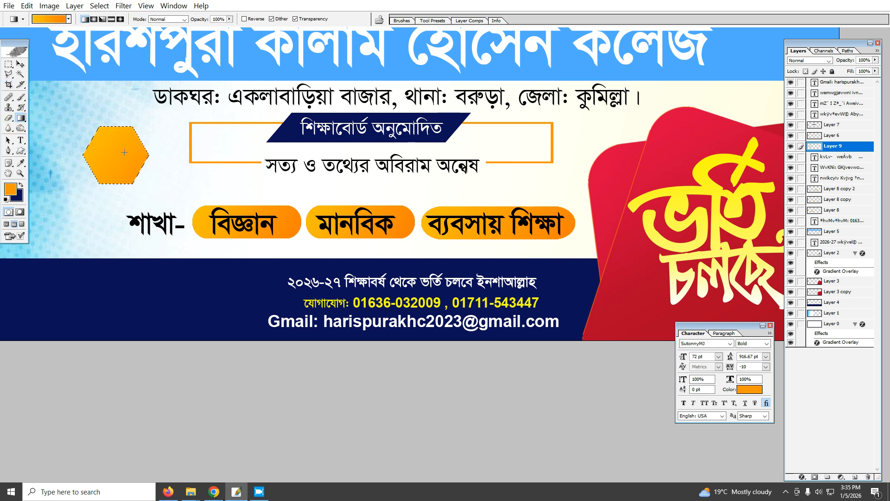
right_click(119, 143)
double_click(150, 171)
left_click_drag(95, 128, 182, 222)
left_click_drag(88, 126, 167, 201)
left_click_drag(72, 114, 181, 228)
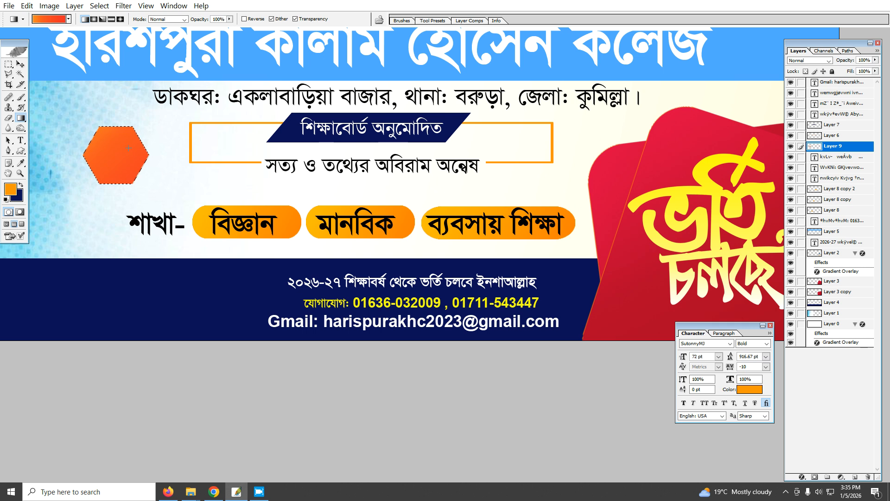
key("ctrl+d")
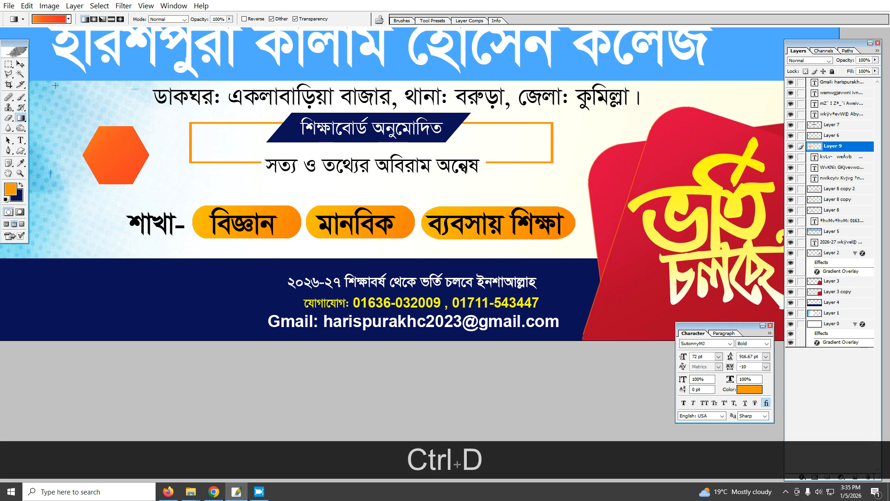
- Place the hexagon over the word "শাখা" scaled to 97%, and send it behind the branch line text
left_click(21, 63)
left_click_drag(121, 147, 159, 211)
key("ctrl+t")
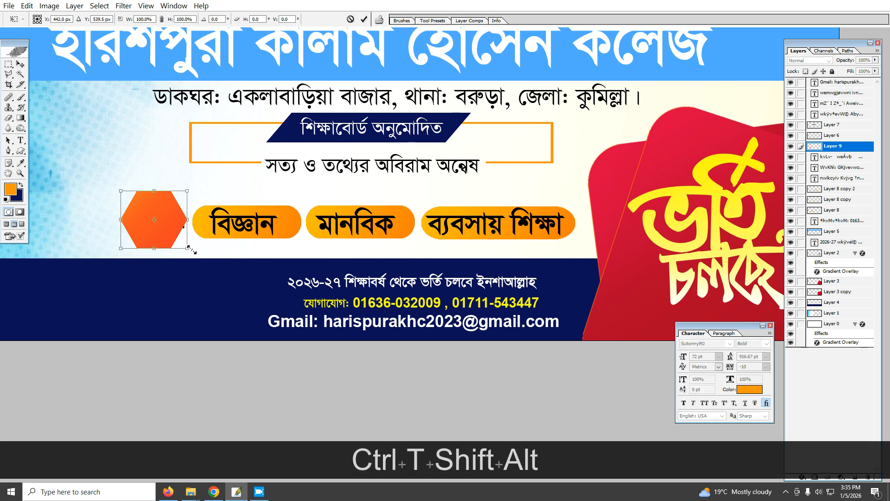
left_click_drag(179, 242, 166, 225)
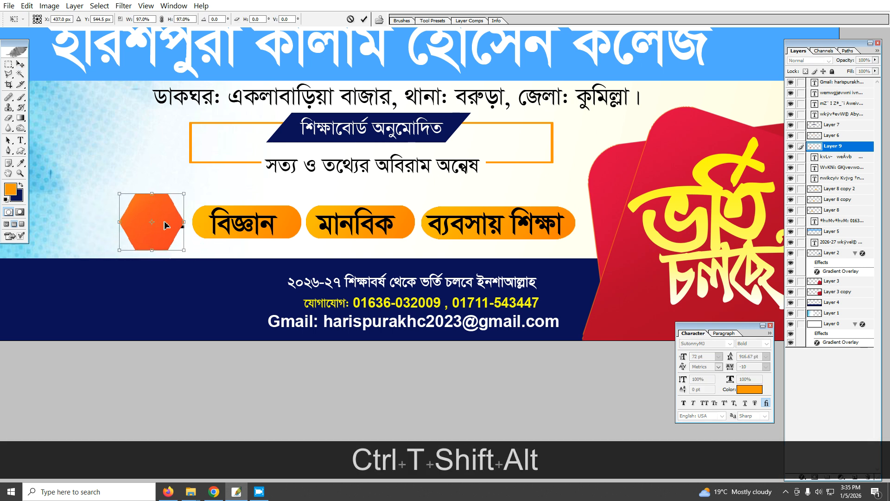
key("Return")
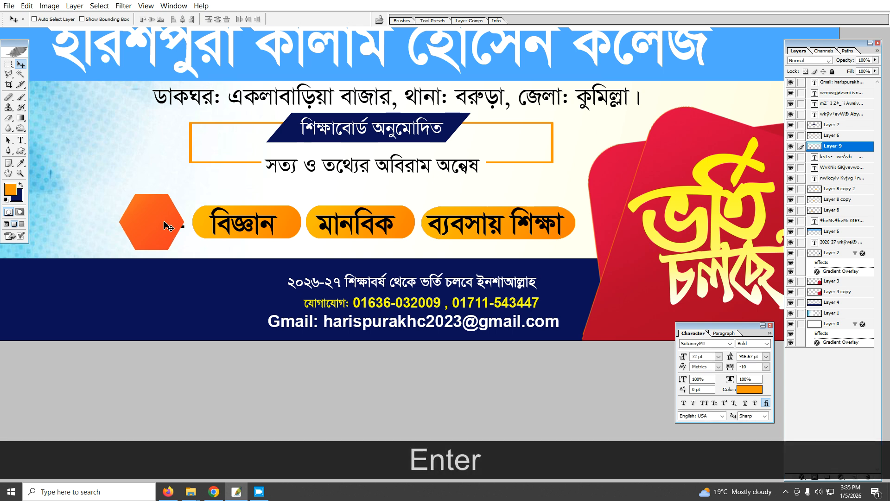
key("ctrl+bracketleft")
key("ctrl+bracketleft")
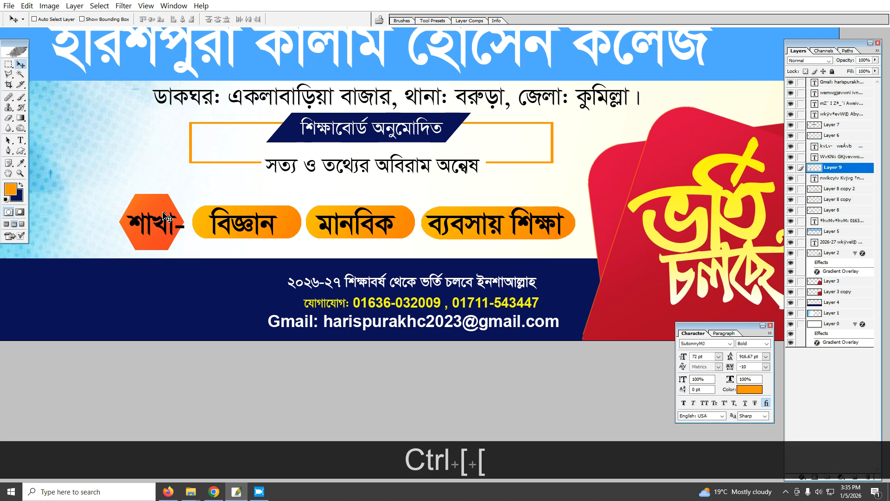
- Delete the hyphen after "শাখা" and adjust the spacing so the branch names sit over their orange pills
left_click(21, 140)
left_click(175, 225)
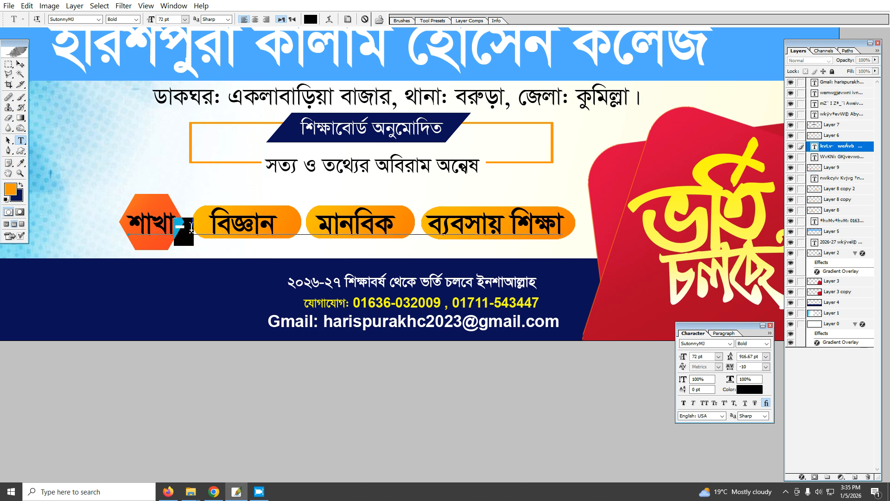
key("Delete")
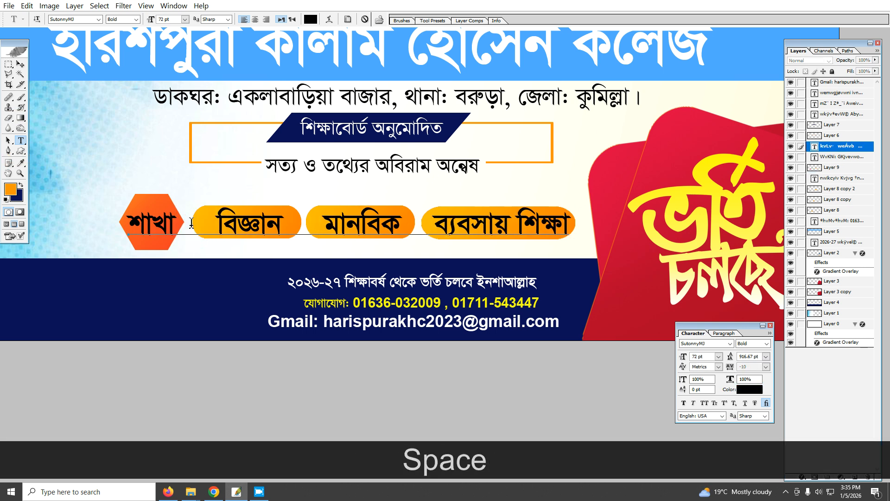
key("BackSpace")
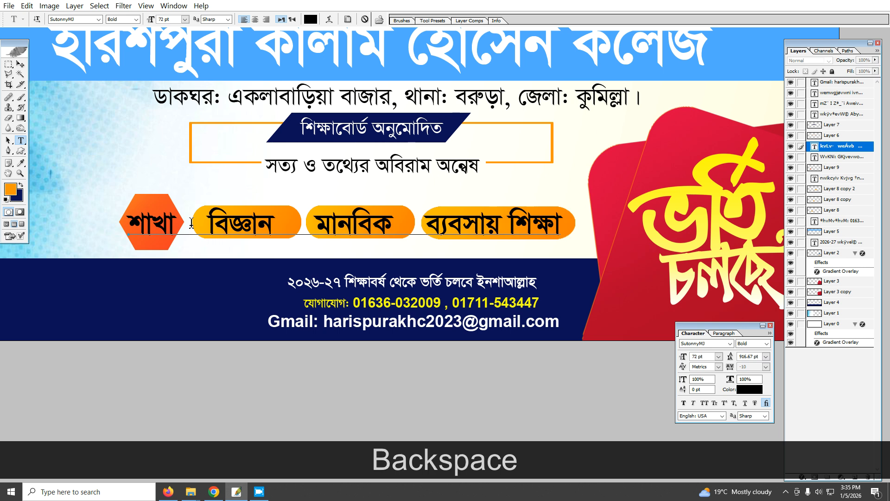
left_click(429, 222)
key("KP_Enter")
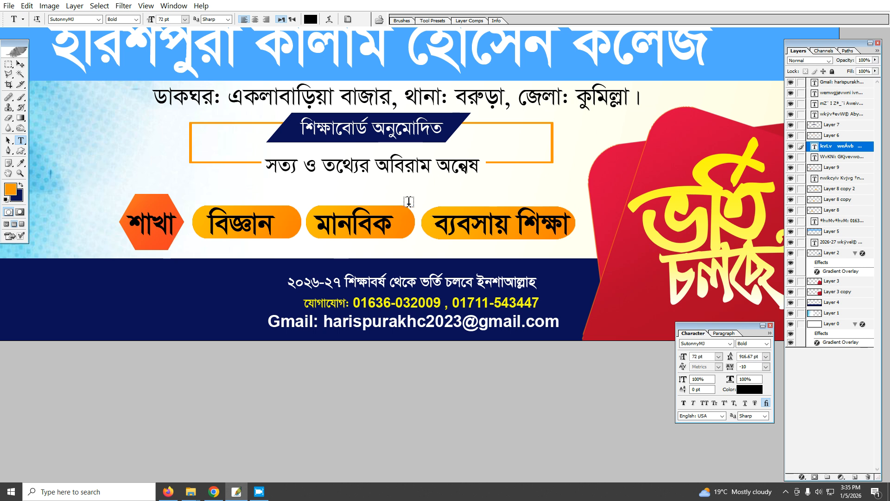
- Nudge the branch line text slightly left to center "শাখা" on the hexagon
left_click(20, 64)
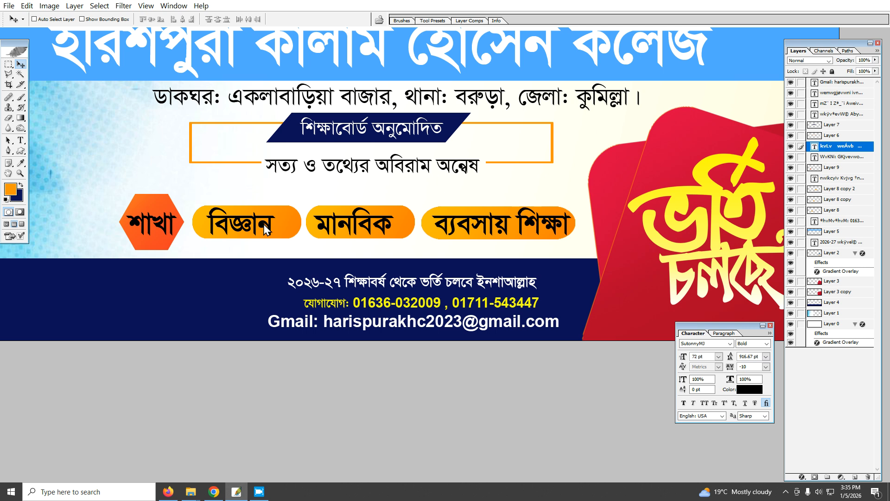
right_click(159, 224)
left_click(163, 232)
left_click_drag(158, 224, 156, 223)
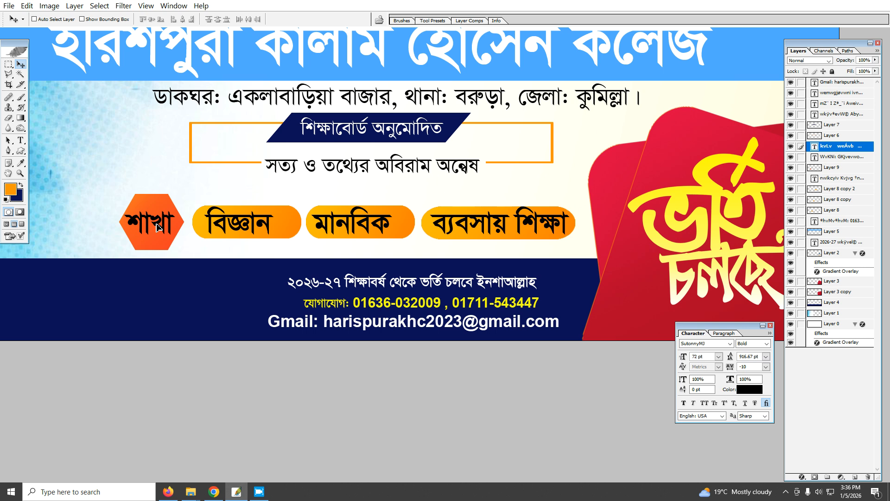
- Set the branch line text color to white (FFFFFF)
left_click(749, 390)
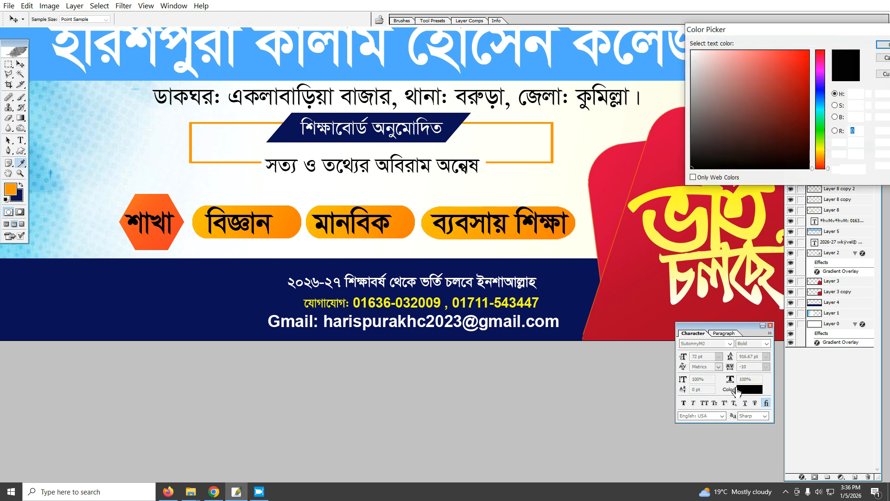
left_click_drag(742, 83, 569, 4)
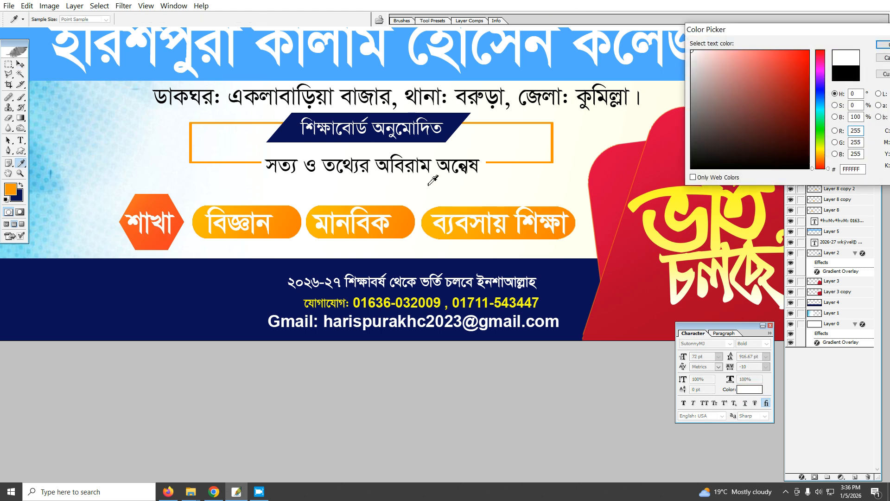
left_click(885, 44)
key("ctrl+alt+space")
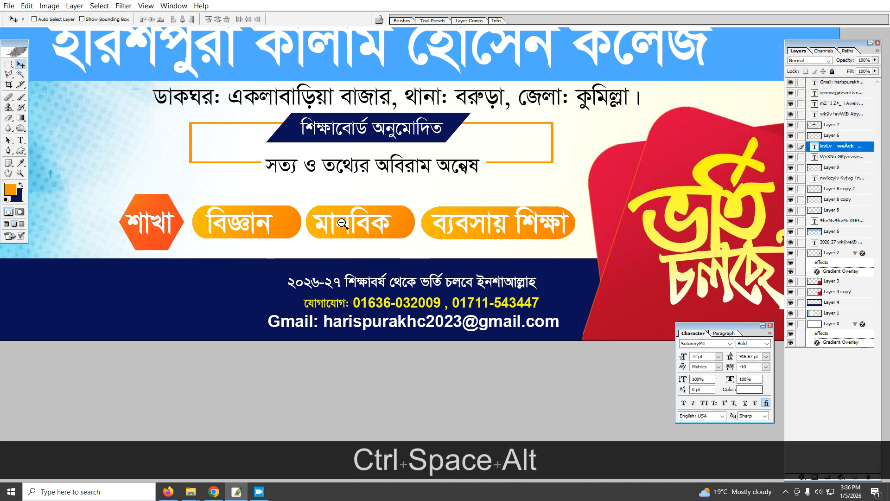
- Try to adjust the spacing before "মানবিক" in the branch line text
left_click(20, 141)
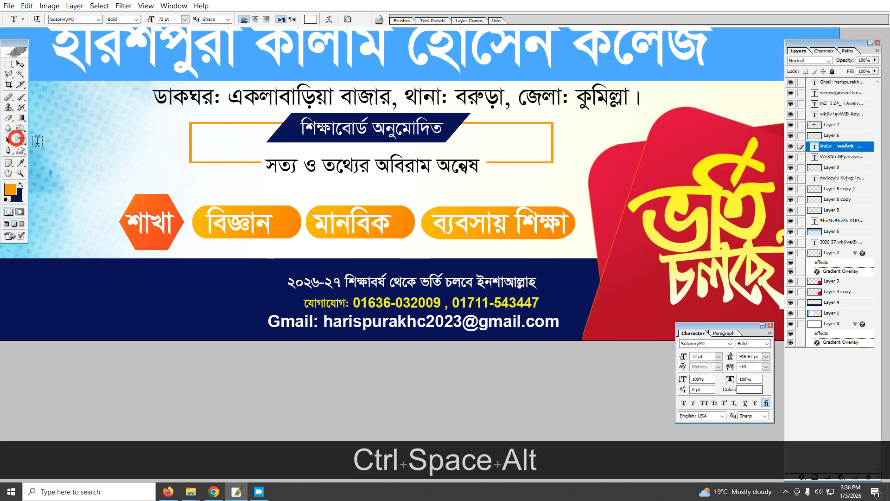
left_click(314, 221)
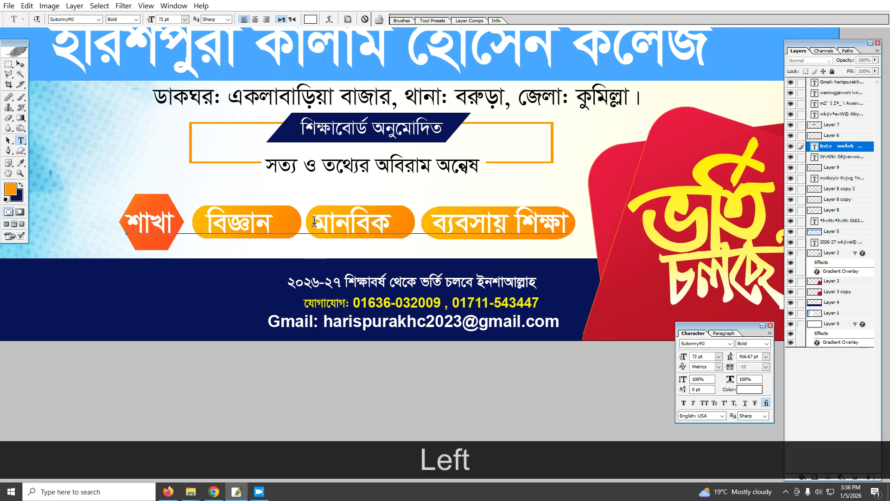
key("BackSpace")
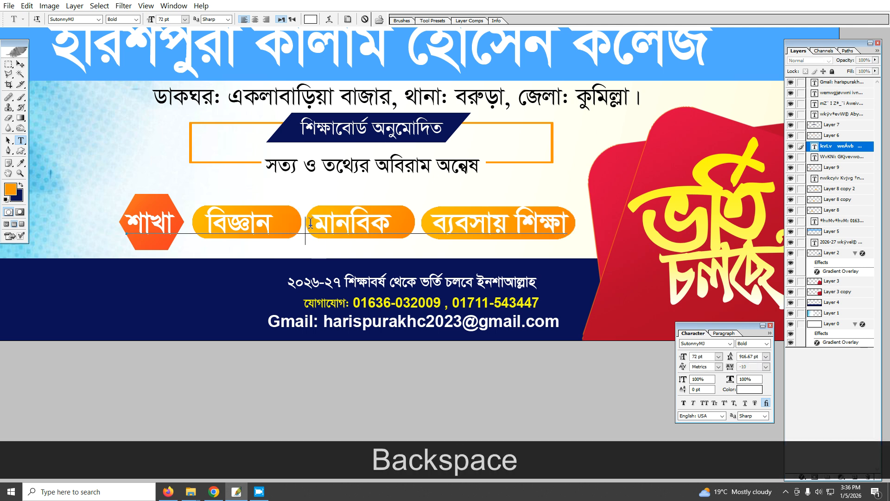
key("Return")
- Hide the character formatting palette that covers the red admission artwork
left_click(505, 234, "ctrl+alt")
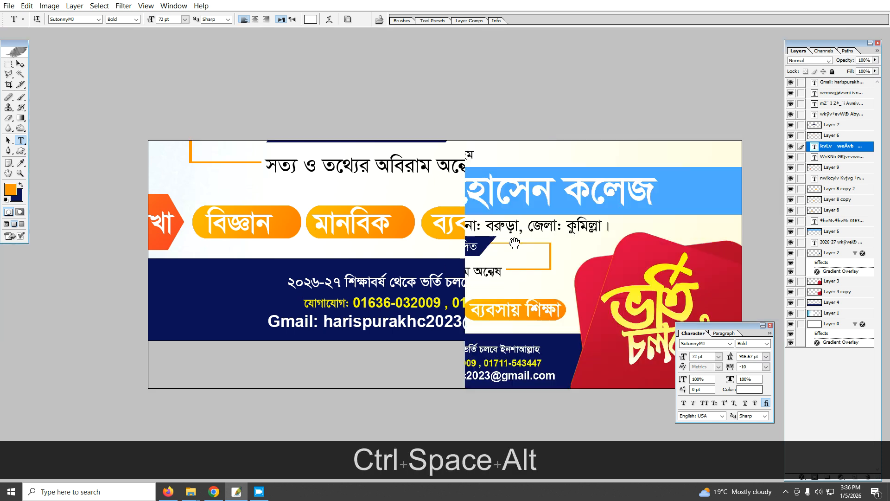
left_click(412, 209, "ctrl")
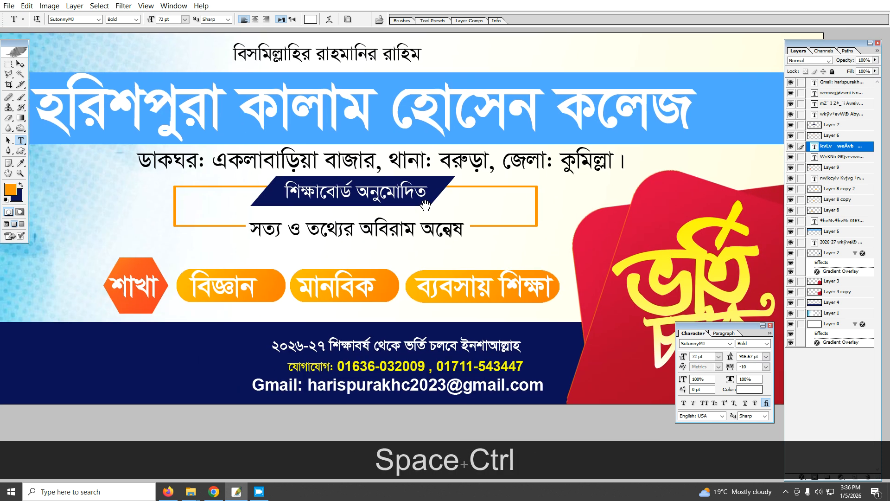
left_click(447, 228, "ctrl+alt")
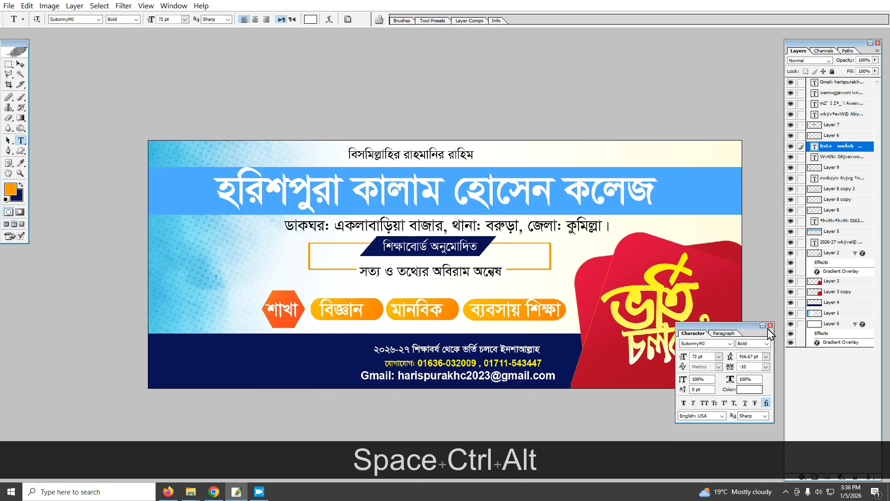
left_click(770, 325)
- Examine the finished banner as a whole and close up, checking the headings, framed tagline, branch pills, contact lines and admission artwork
left_click(418, 253, "ctrl")
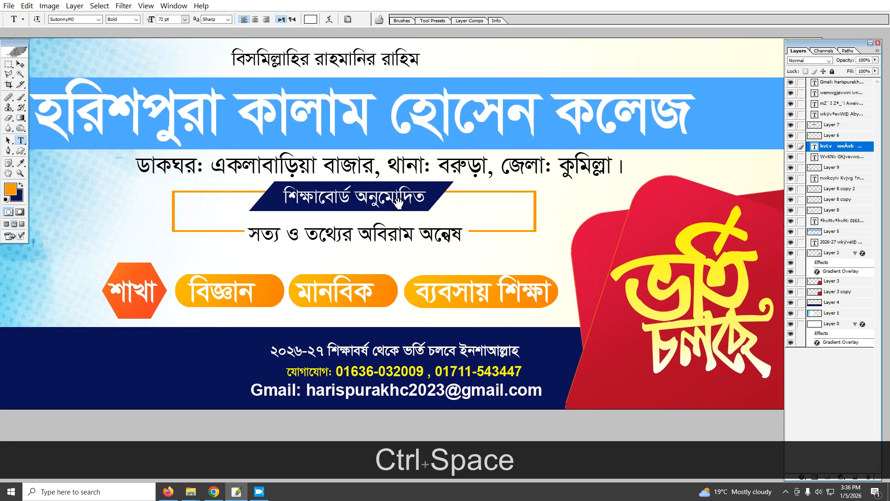
left_click(571, 237, "ctrl+alt")
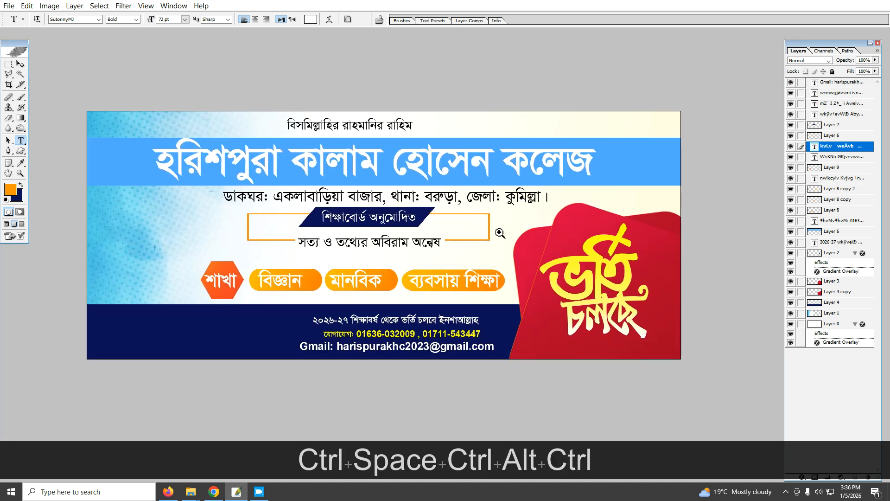
left_click(499, 231, "ctrl")
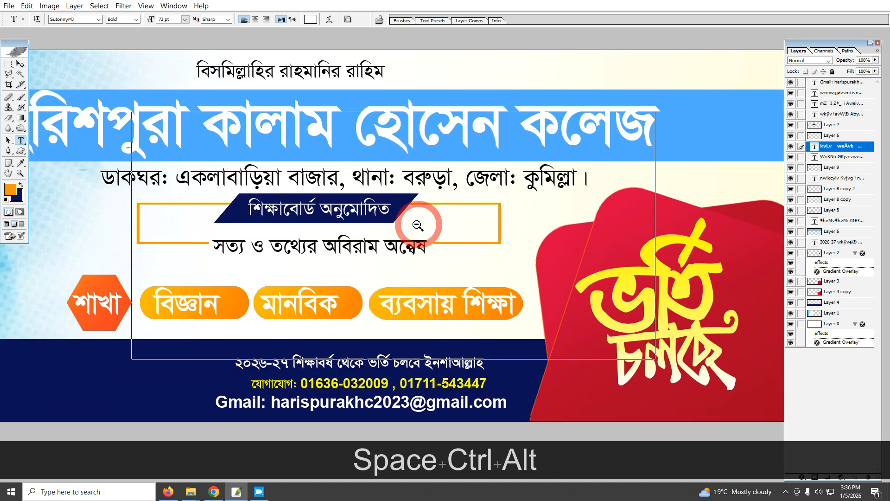
left_click(441, 224, "ctrl+alt")
left_click_drag(470, 232, 417, 204)
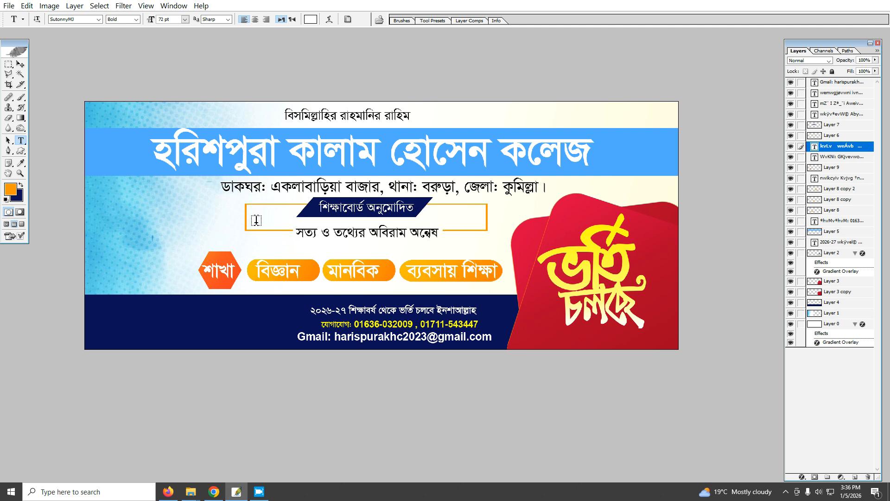
key("ctrl+space")
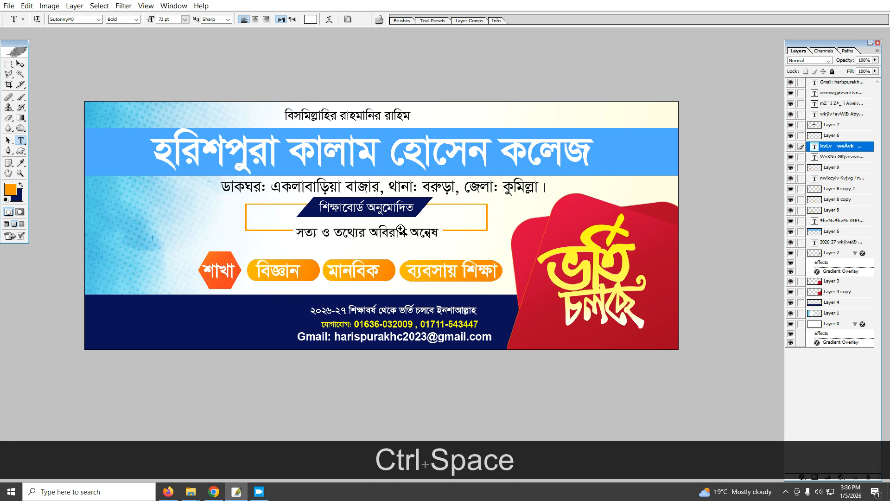
left_click(401, 229)
left_click(297, 231)
left_click_drag(448, 232, 455, 231)
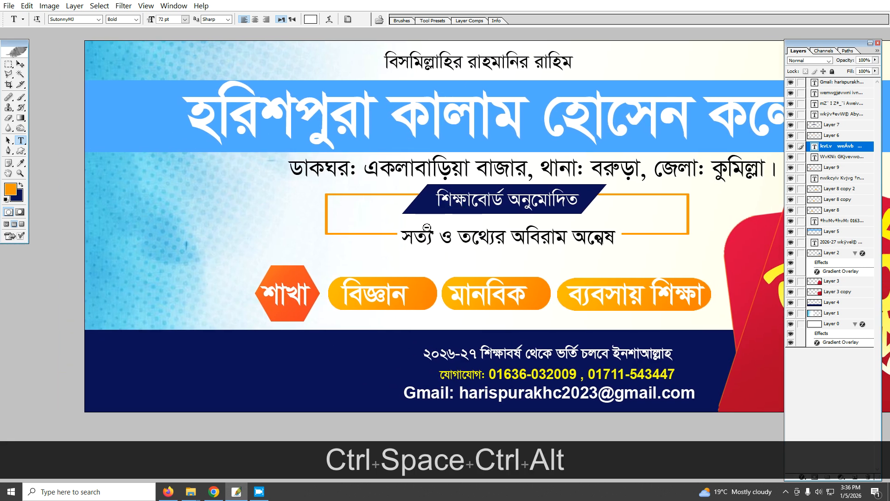
left_click(427, 227, "ctrl+alt")
left_click_drag(615, 252, 574, 221)
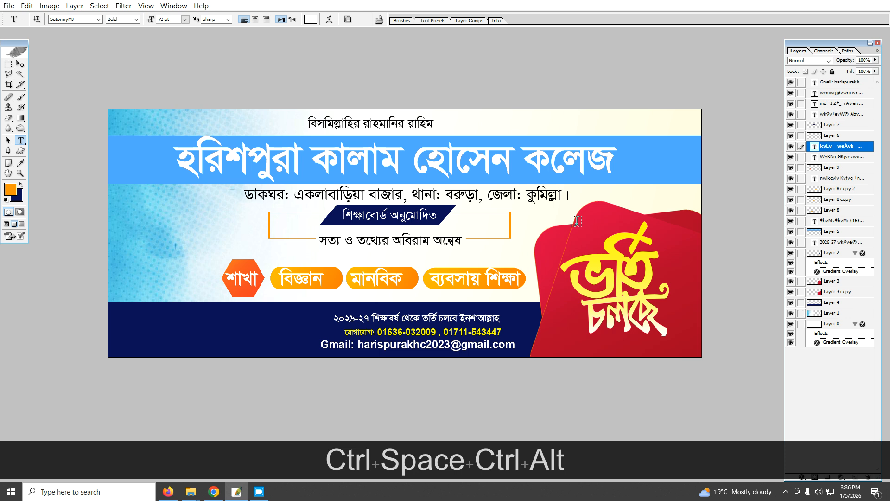
left_click(472, 216)
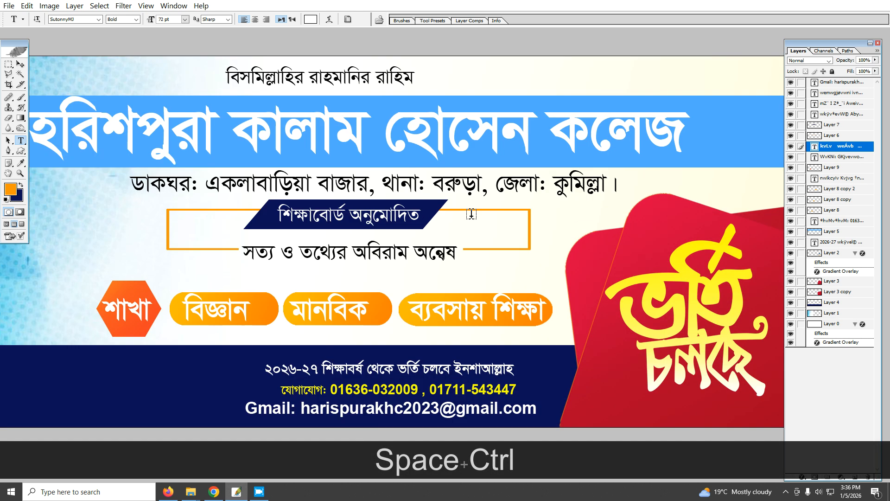
left_click(785, 491)
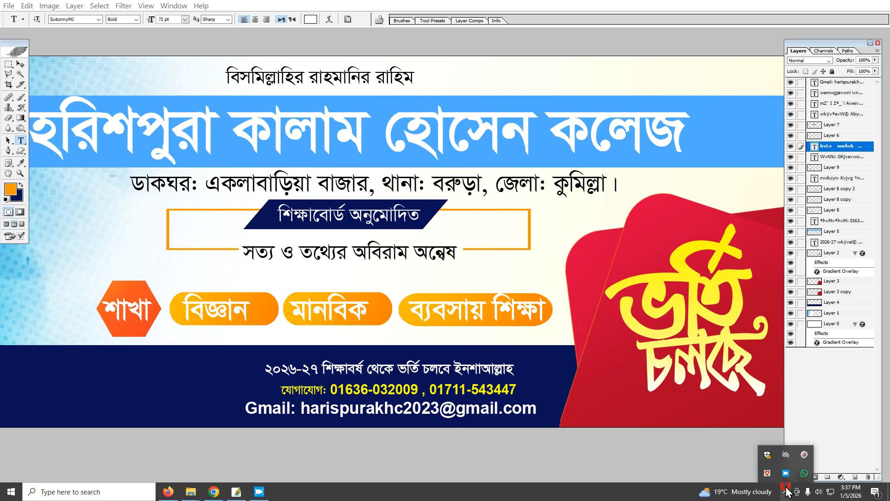